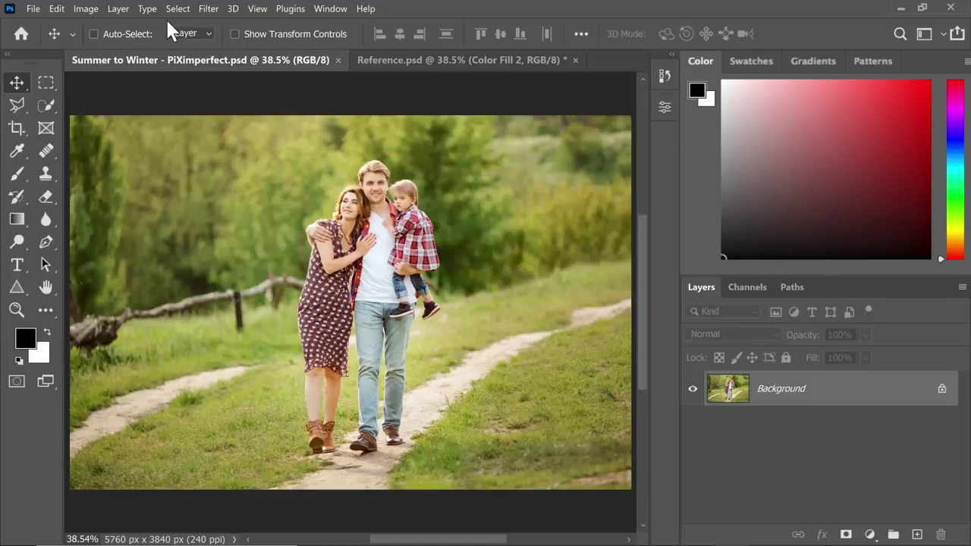
Open Color Range with selection preview None and Fuzziness lowered to 8.
left_click(179, 9)
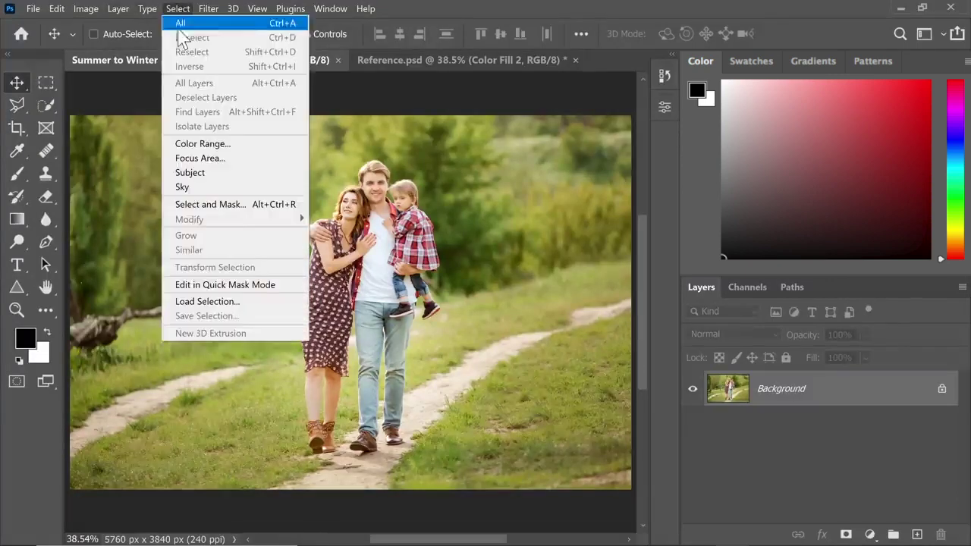
left_click(201, 144)
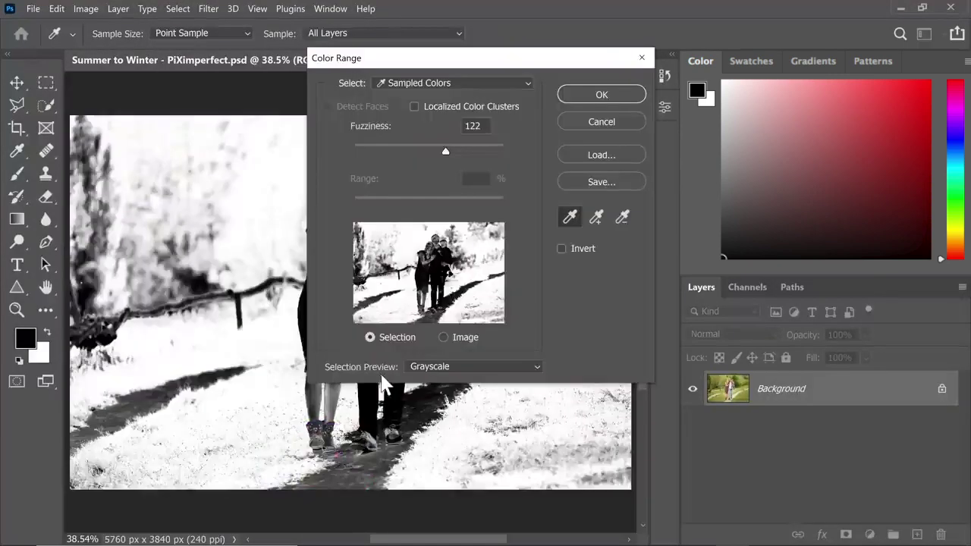
left_click(428, 367)
left_click(437, 380)
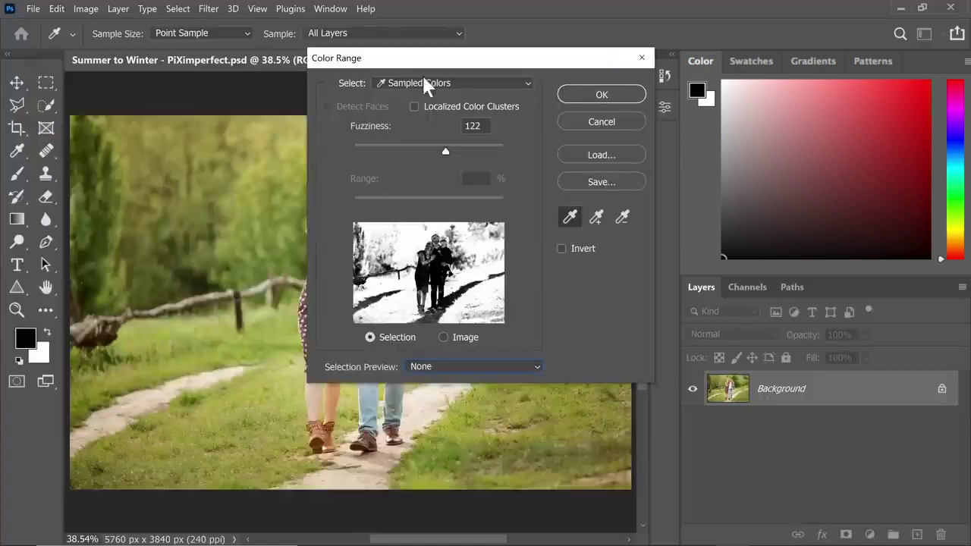
left_click_drag(427, 65, 635, 83)
left_click_drag(653, 167, 569, 166)
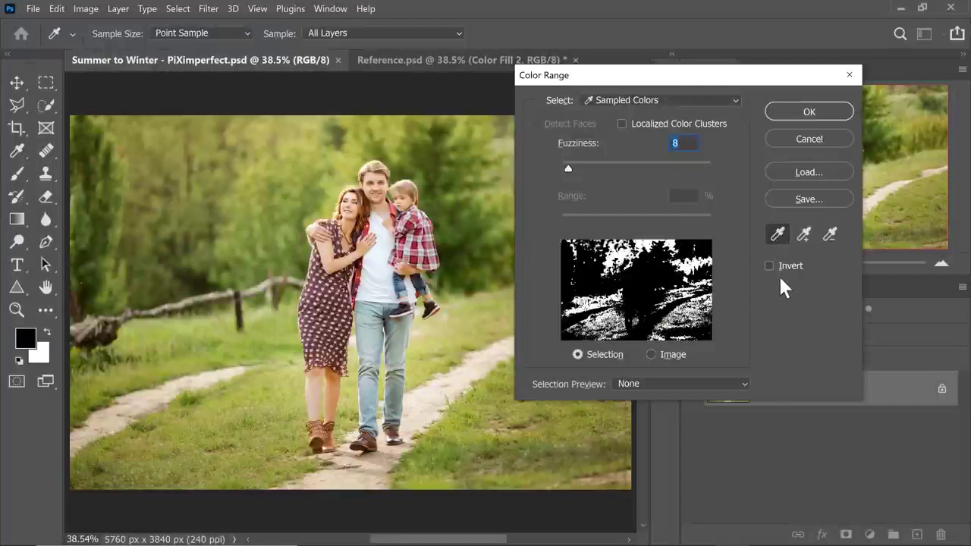
Sample the green grass, then add several more grass shades to the colour range.
left_click(255, 391)
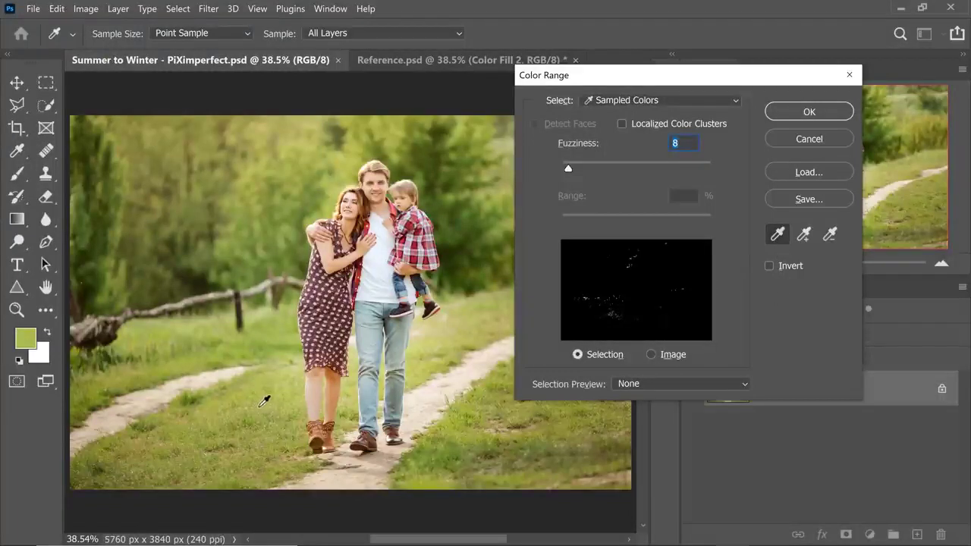
left_click(803, 233)
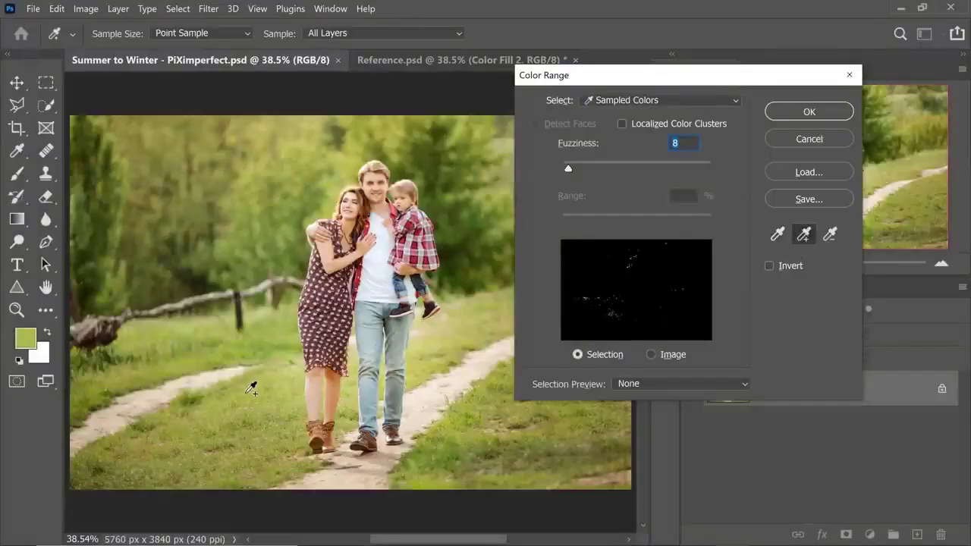
left_click_drag(249, 386, 278, 327)
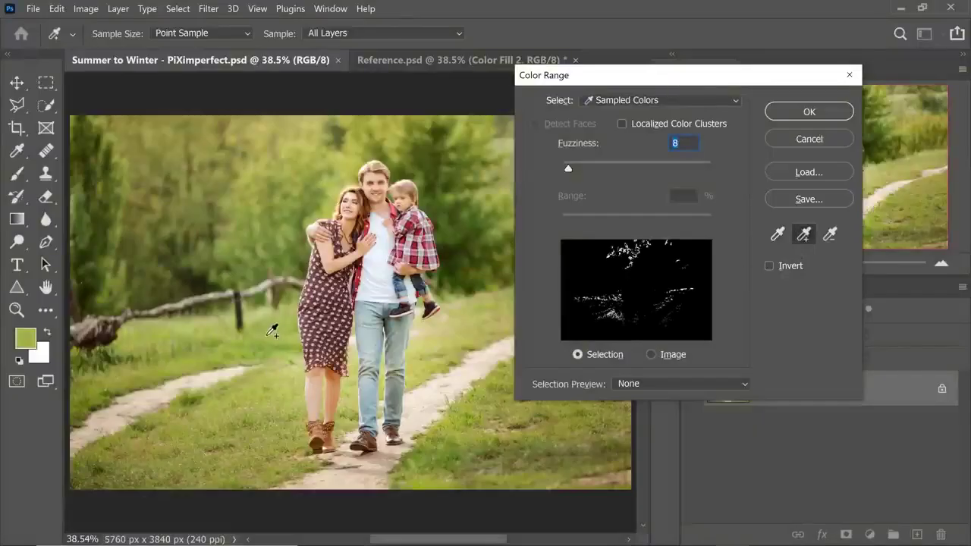
left_click(569, 411)
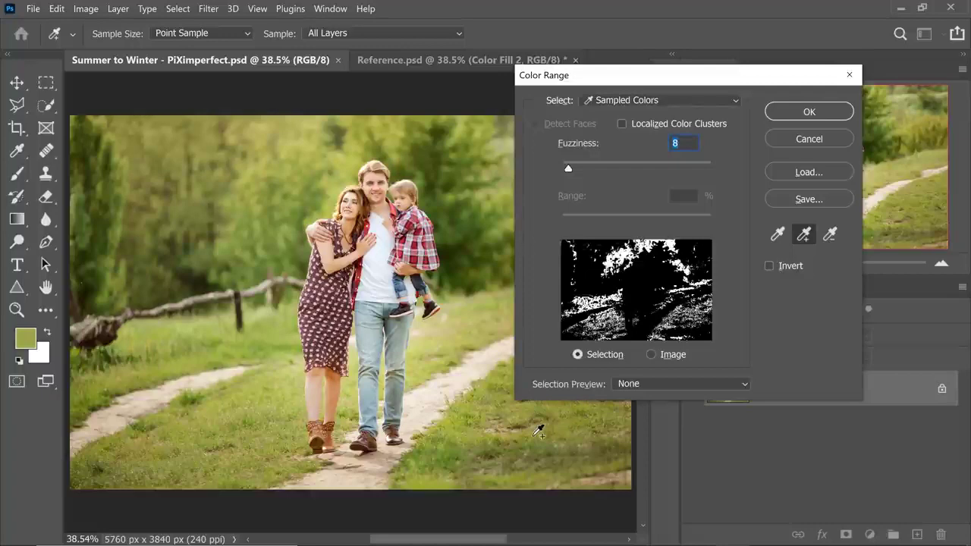
left_click(538, 430)
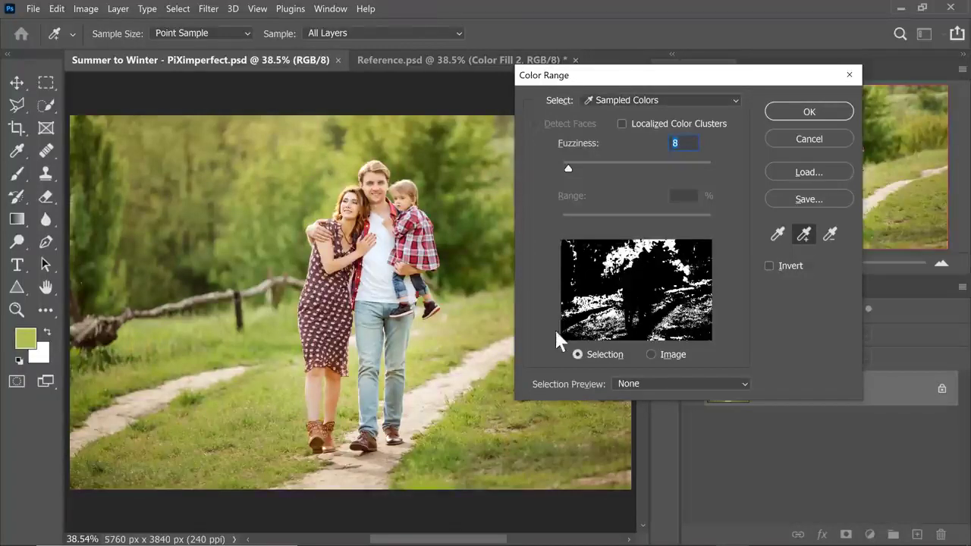
Preview the mask in Grayscale, raise Fuzziness to 115, and apply the greenery selection.
left_click(656, 384)
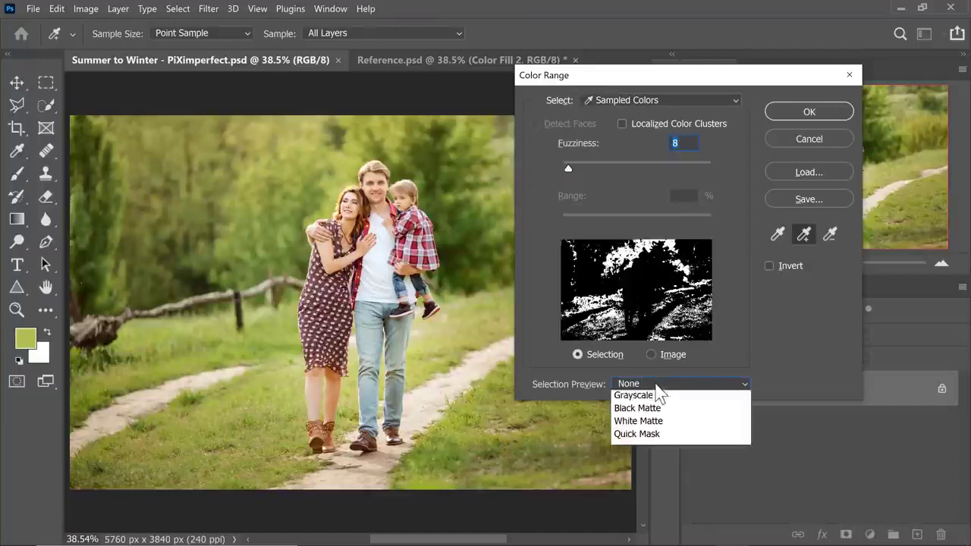
left_click(633, 422)
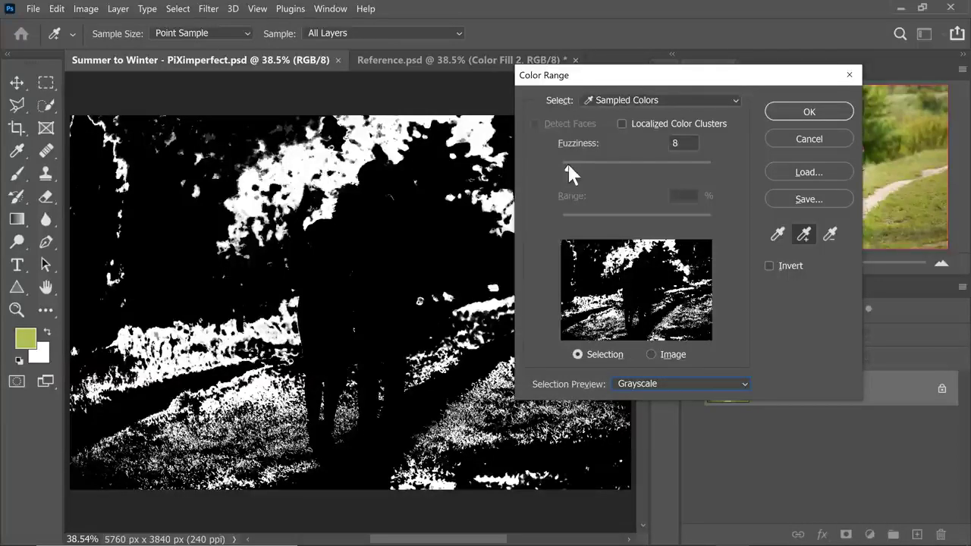
left_click_drag(568, 168, 626, 169)
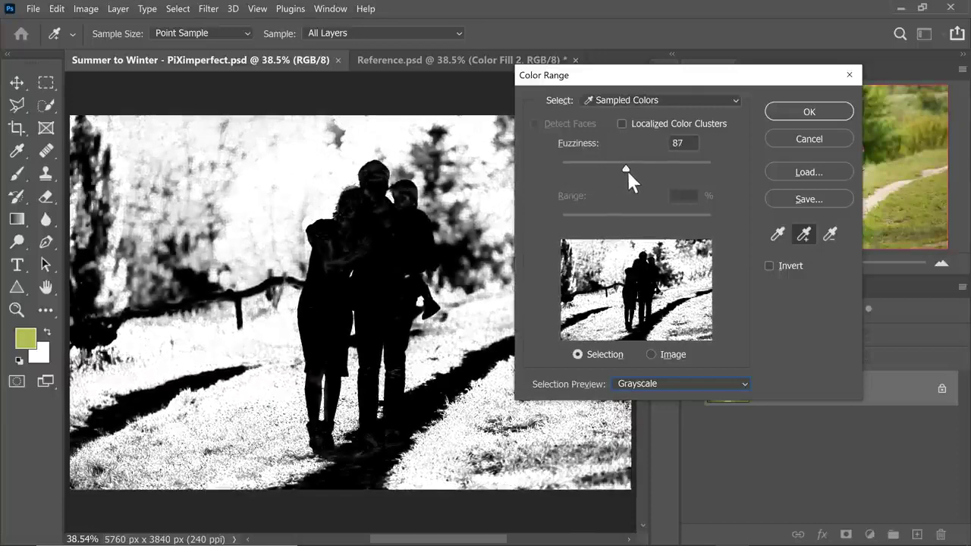
left_click_drag(627, 169, 658, 172)
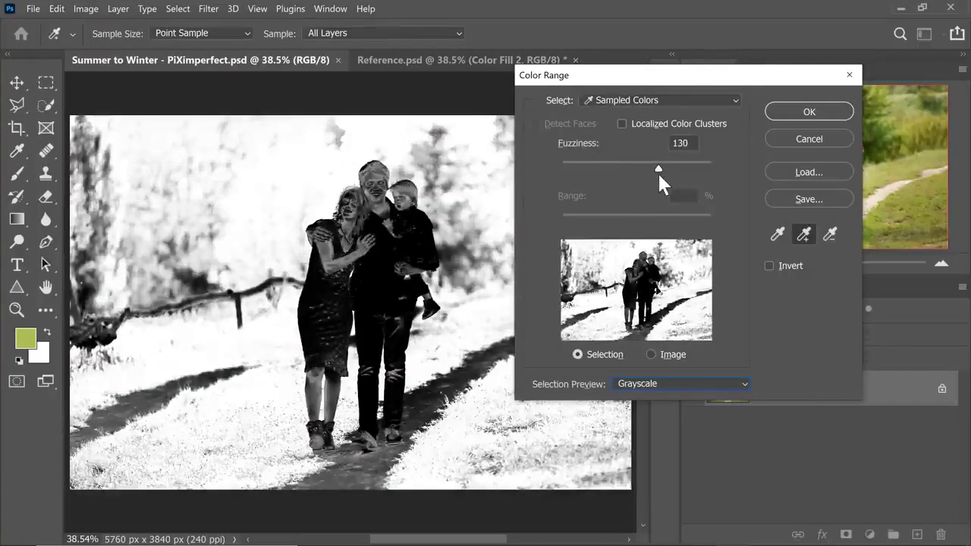
left_click_drag(657, 171, 650, 173)
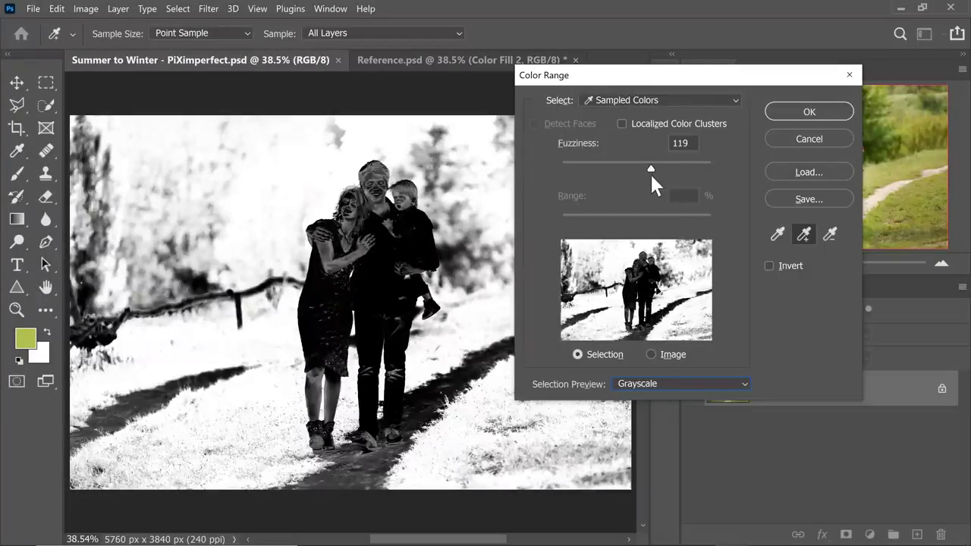
left_click(807, 113)
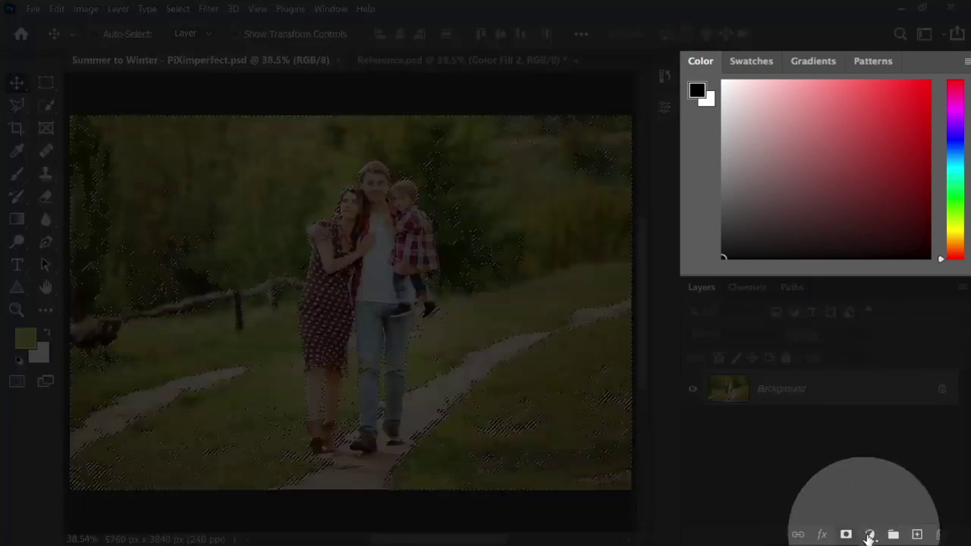
Add a white (ffffff) Solid Color fill layer over the selected grass and trees.
left_click(870, 533)
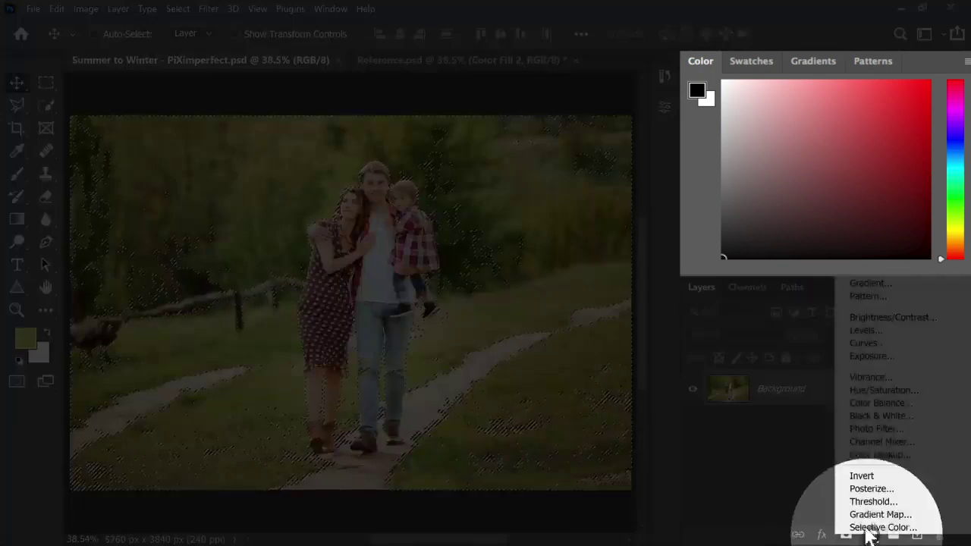
left_click(863, 271)
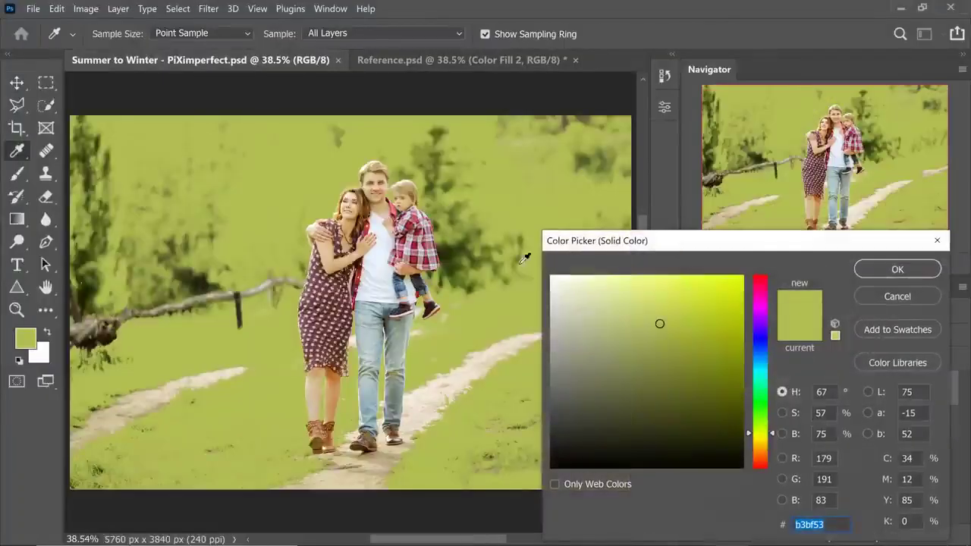
type("ffffff")
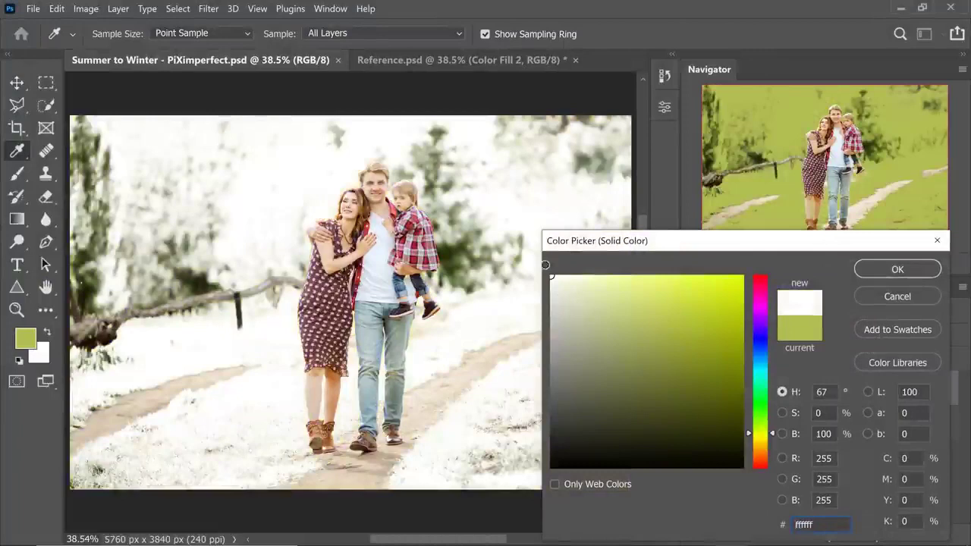
left_click(897, 270)
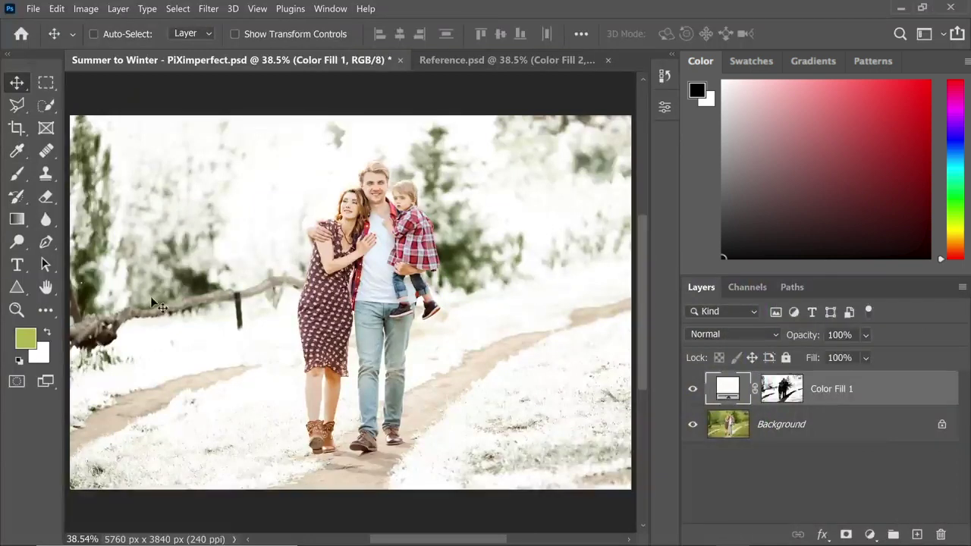
Split Color Fill 1's Underlying Layer Blend If shadow slider to 47/168 for soft frost.
double_click(924, 393)
left_click_drag(531, 142, 677, 71)
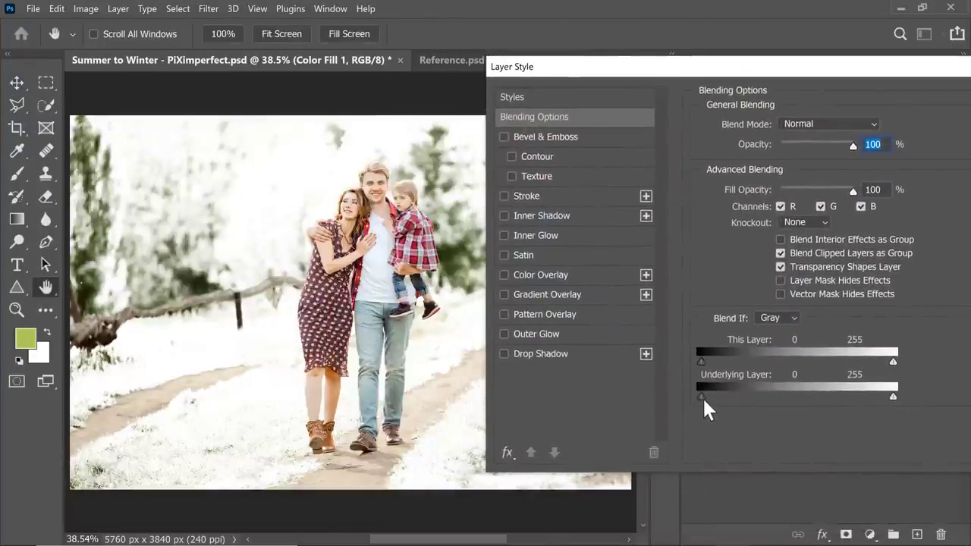
left_click_drag(701, 396, 792, 403)
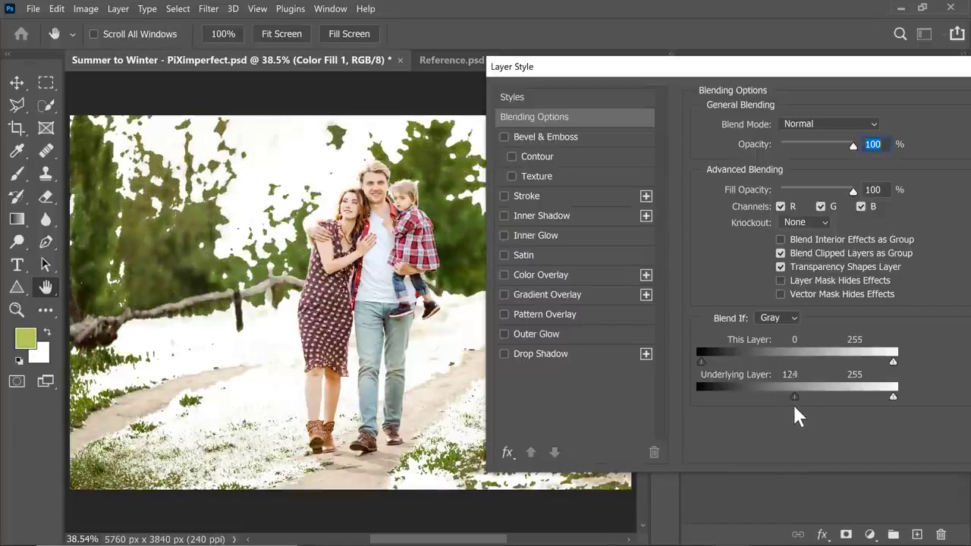
left_click_drag(795, 402, 828, 397)
left_click_drag(794, 396, 743, 391)
left_click_drag(823, 391, 826, 395)
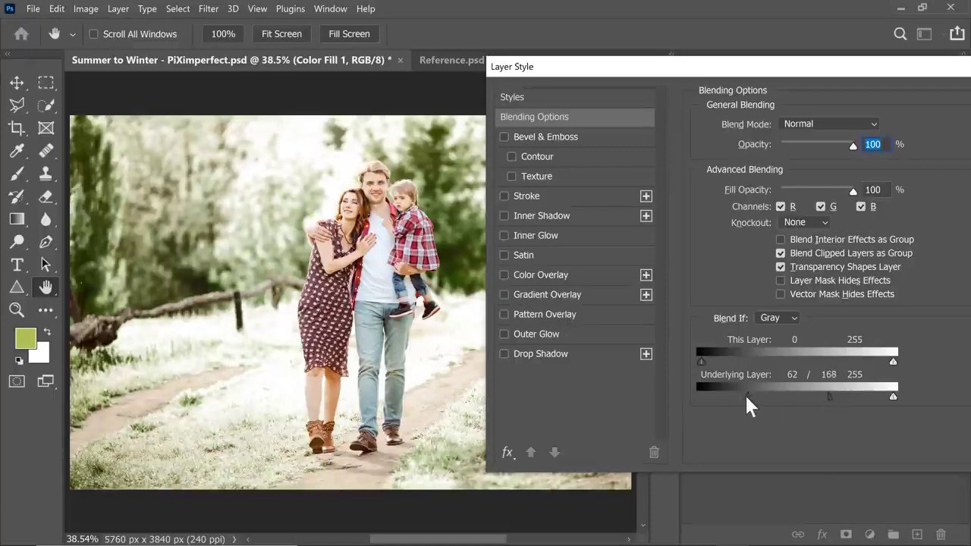
left_click_drag(744, 393, 737, 395)
left_click_drag(787, 77, 550, 101)
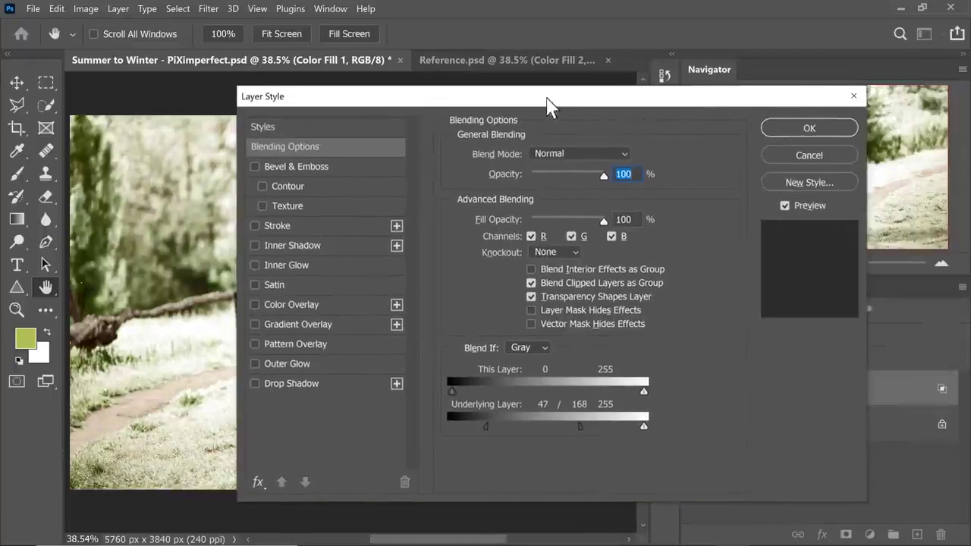
Apply the blending settings, hide the fill layer, and rename it 'Snow'.
left_click(795, 123)
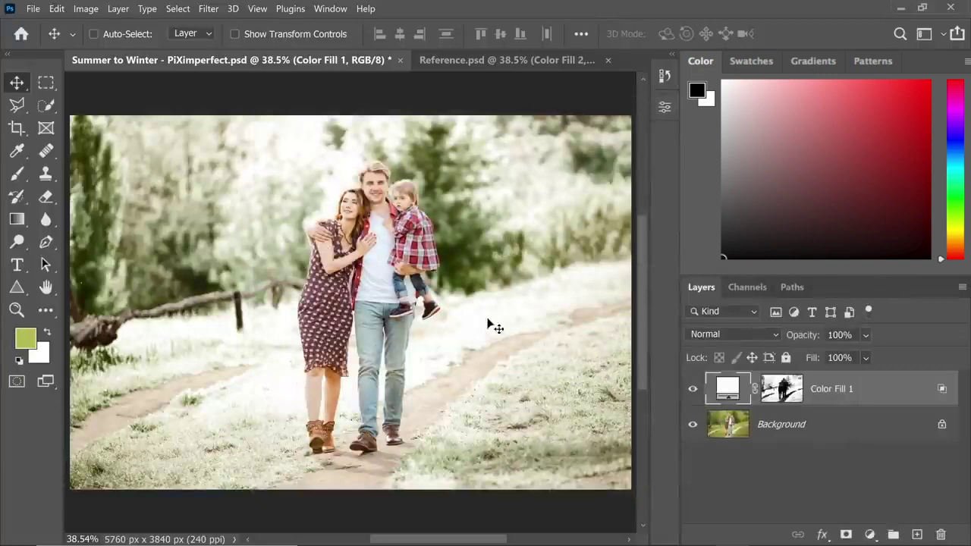
left_click(692, 388)
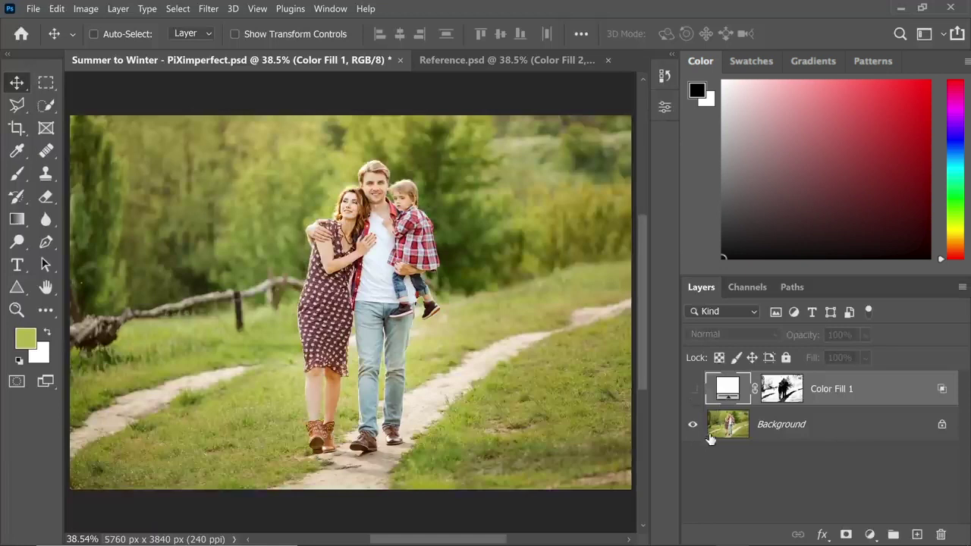
double_click(832, 390)
type("Snow")
key("Return")
Add a Hue/Saturation adjustment layer directly above the Background layer.
left_click(810, 434)
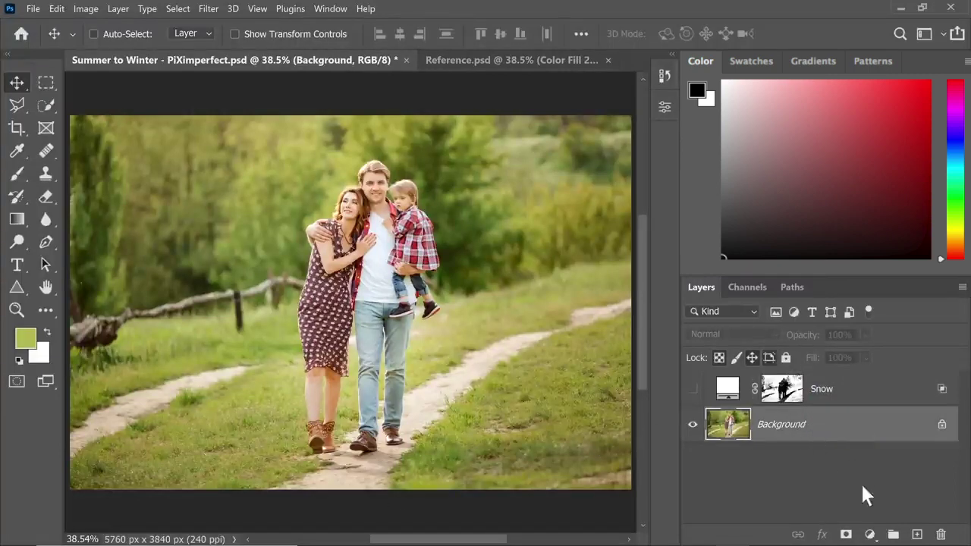
left_click(868, 535)
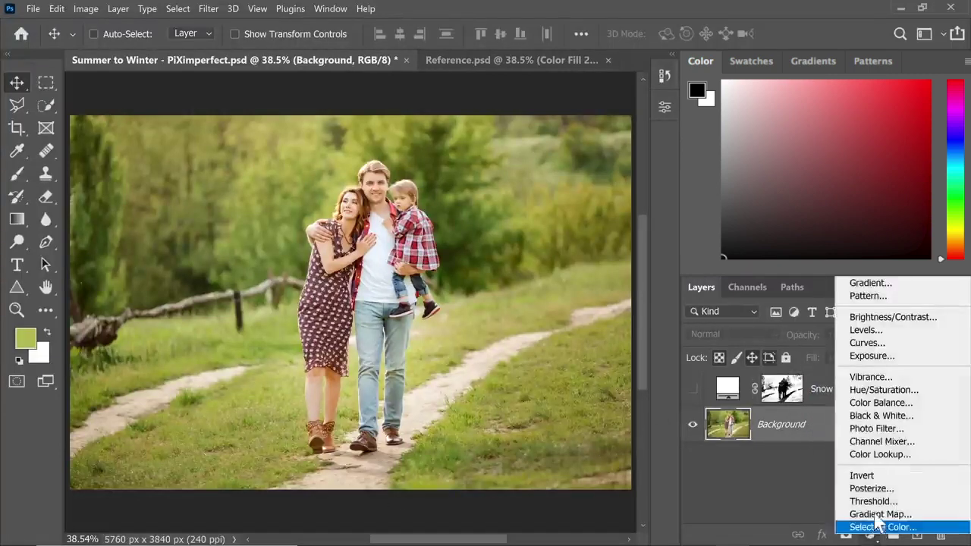
left_click(880, 390)
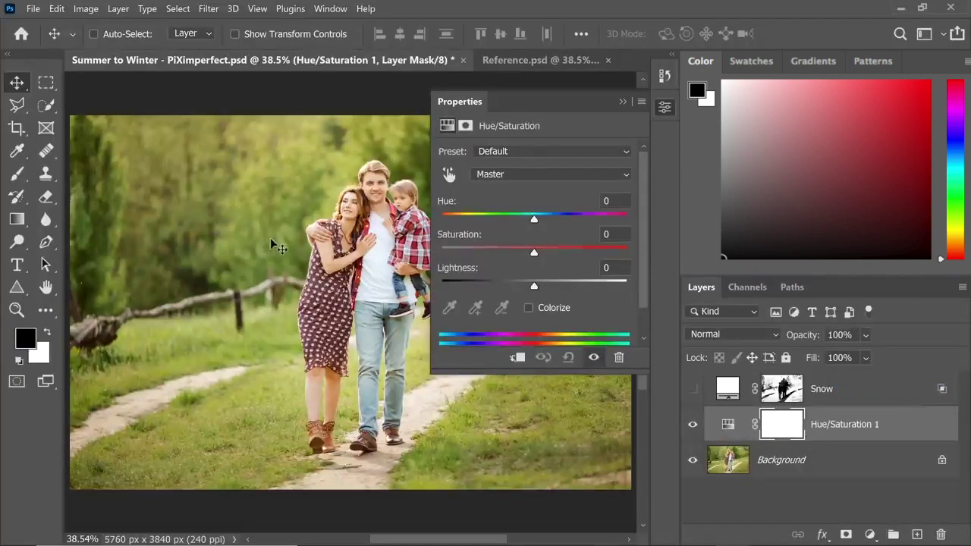
Target Yellows at Saturation +100, Hue +174, narrowing the range to 28°/58°–112°/149°.
left_click(448, 176)
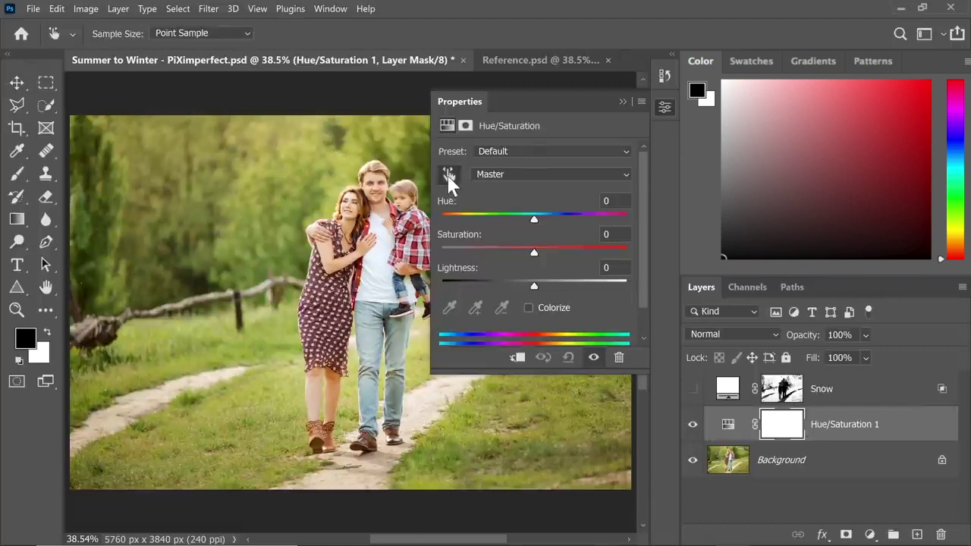
left_click(213, 413)
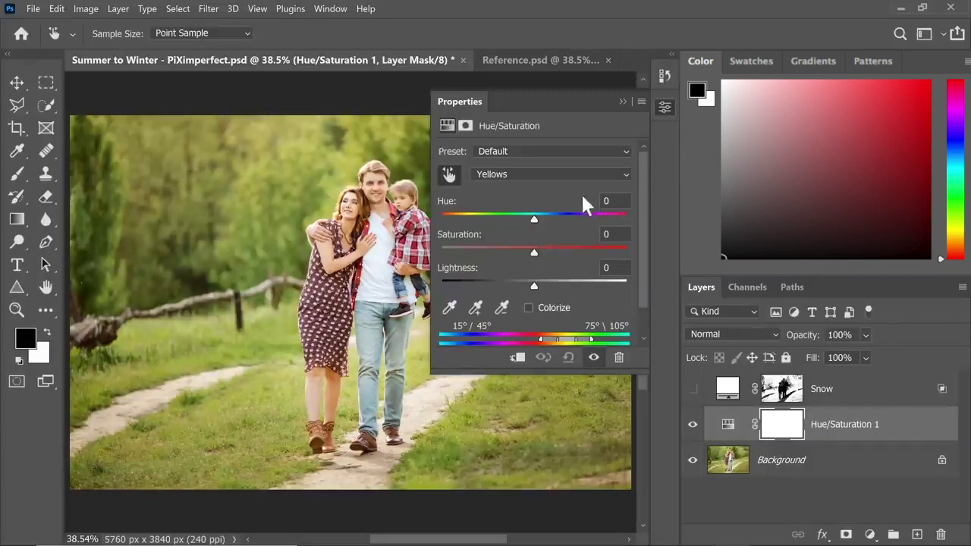
left_click_drag(537, 255, 627, 253)
left_click_drag(553, 217, 623, 216)
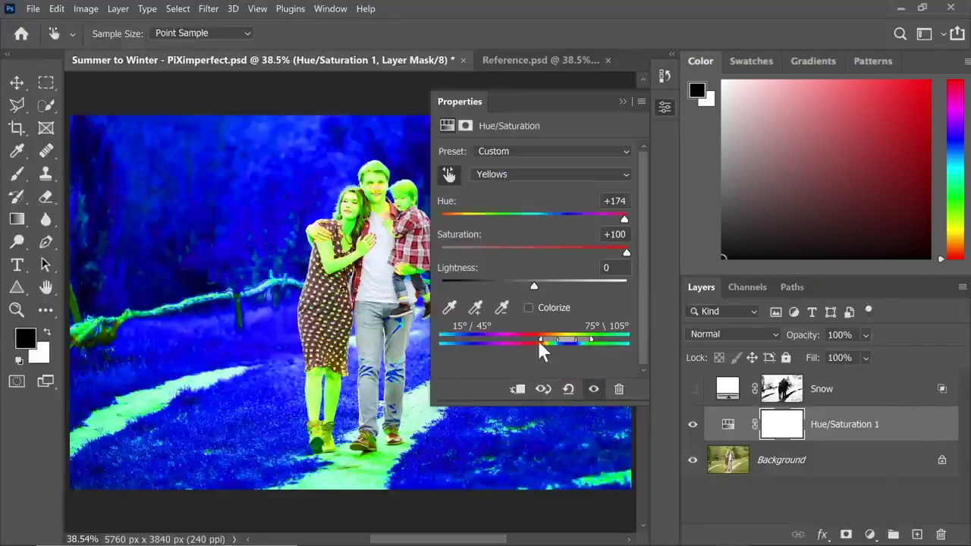
left_click_drag(541, 337, 592, 338)
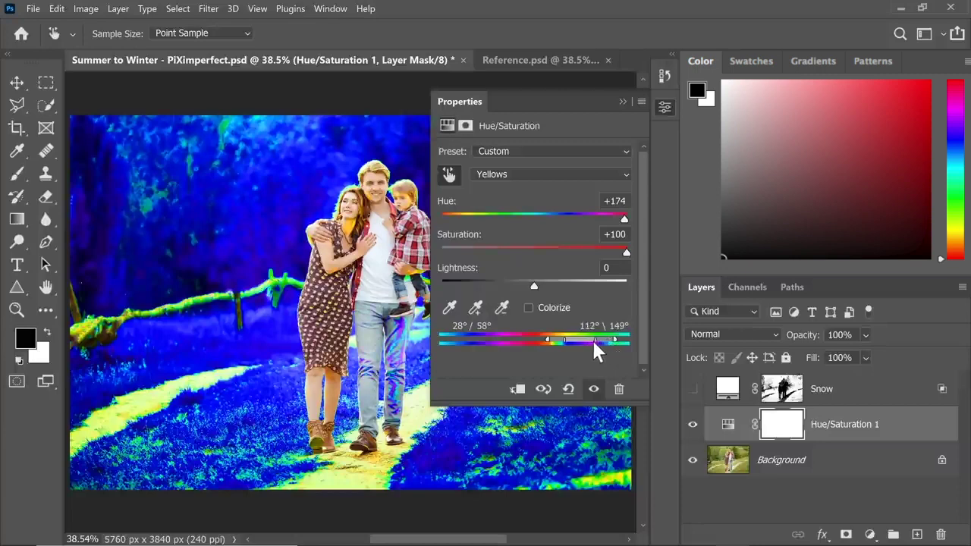
Set the Yellows to Hue 0, Saturation -84 and Lightness +100 to whiten the foliage.
left_click(532, 247)
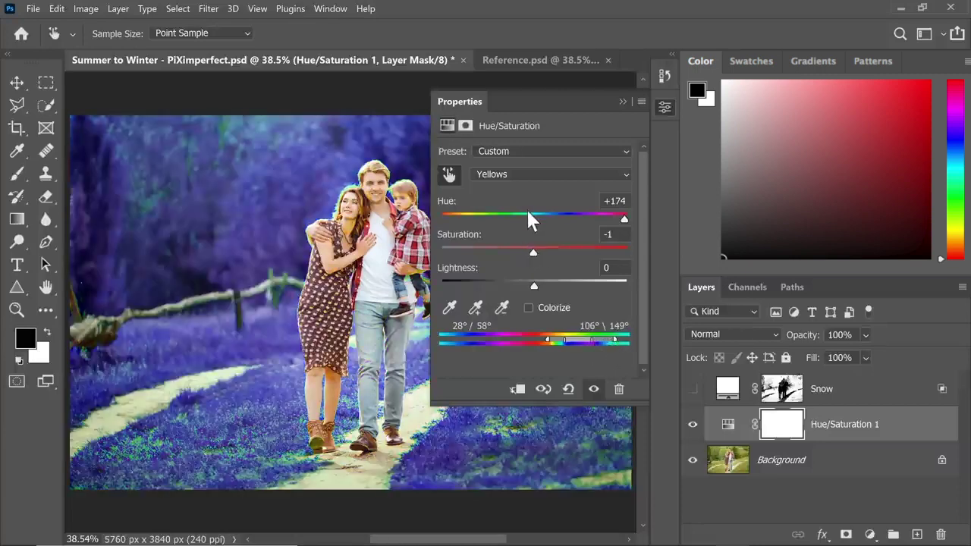
left_click(526, 219)
double_click(608, 203)
type("0")
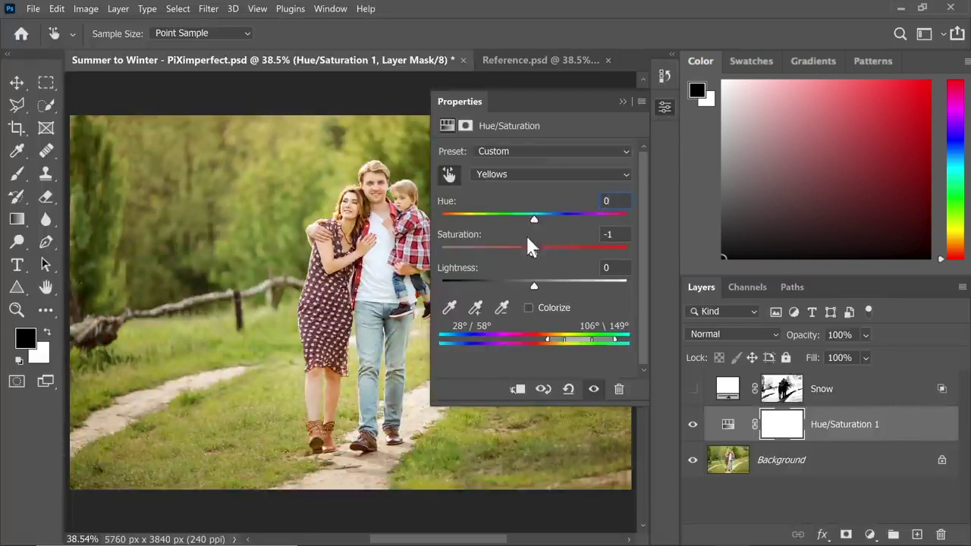
left_click_drag(529, 253, 457, 253)
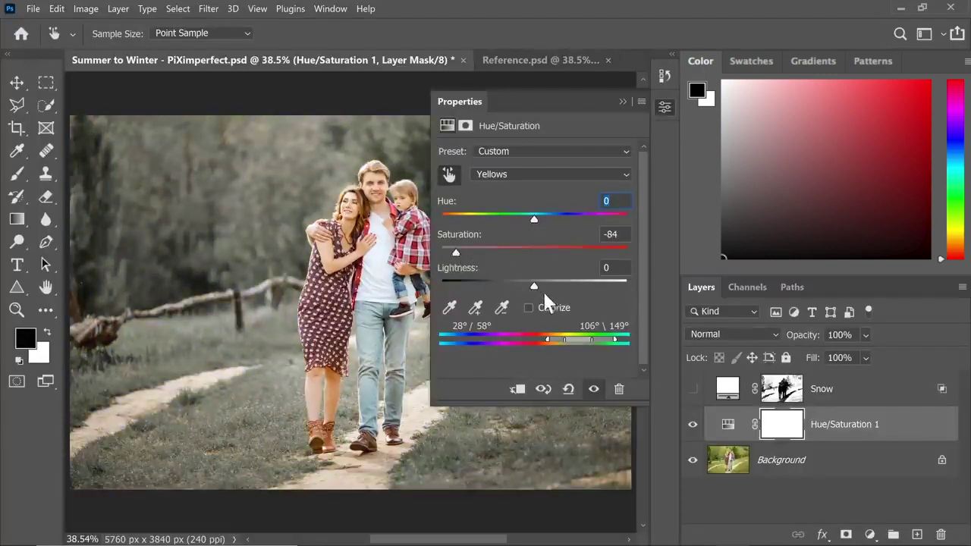
left_click_drag(535, 285, 613, 295)
Collapse Properties, show the Snow layer, and toggle Hue/Saturation 1 to compare.
left_click(622, 101)
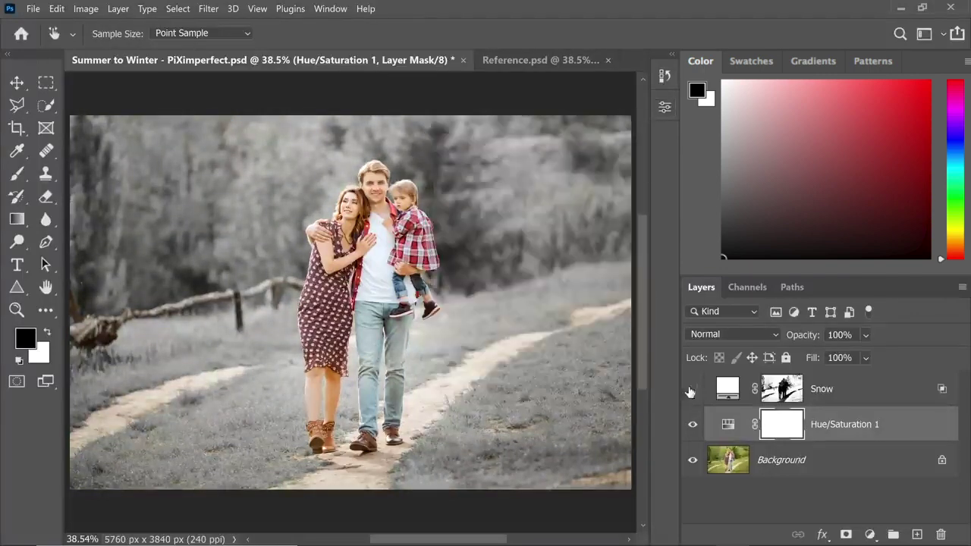
left_click(692, 389)
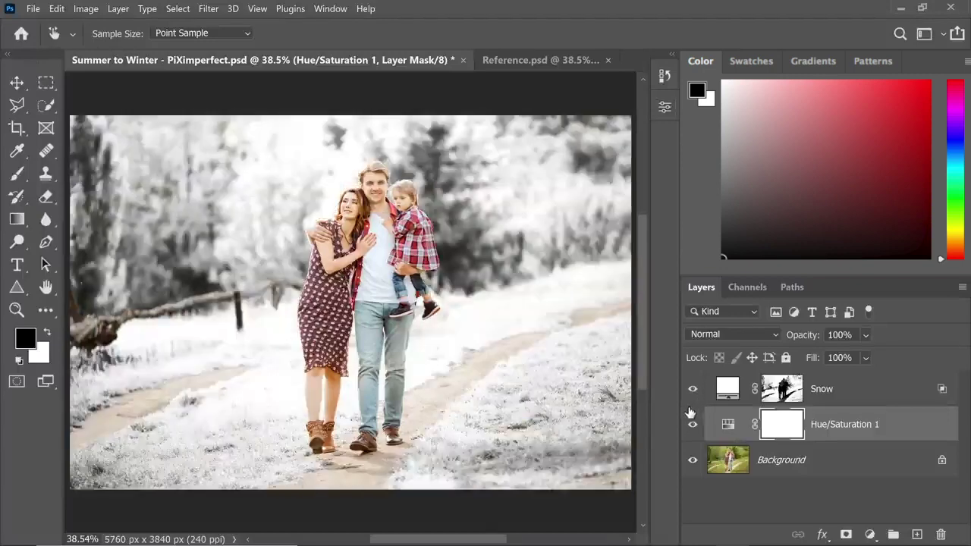
left_click(694, 428)
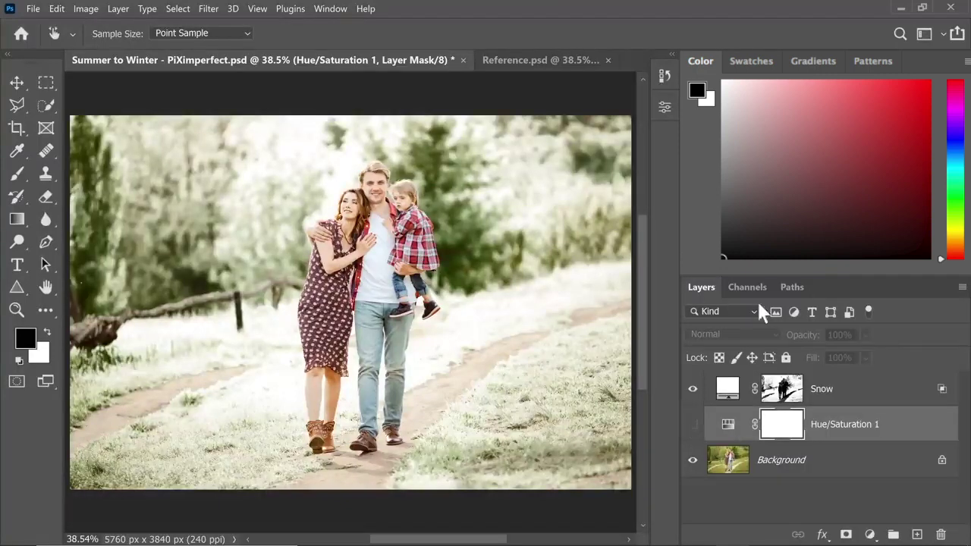
left_click(693, 430)
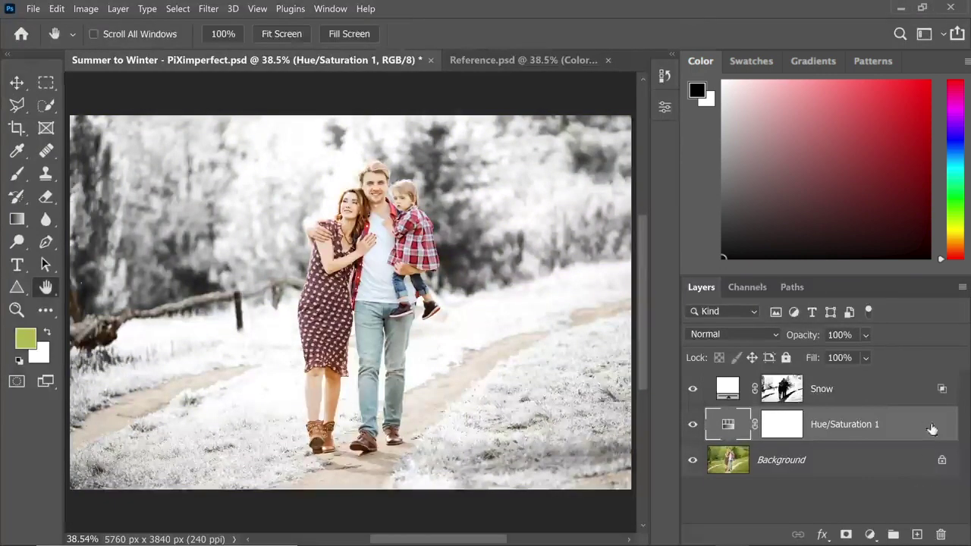
Split Hue/Saturation 1's Underlying Layer Blend If shadows to 25/146 so dark greenery shows.
double_click(931, 429)
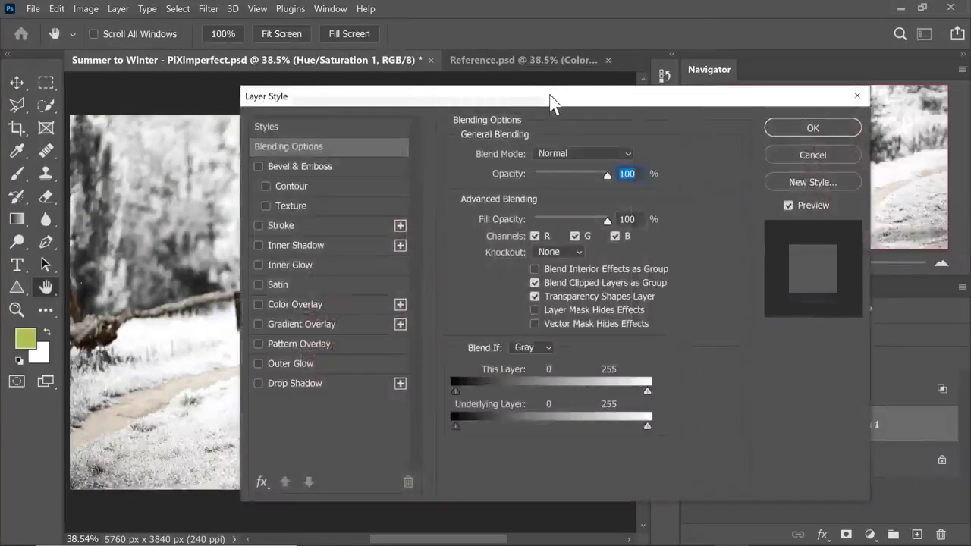
left_click_drag(553, 96, 854, 127)
mouse_move(761, 452)
left_mouse_down()
mouse_move(860, 451)
mouse_move(861, 459)
mouse_move(780, 454)
left_mouse_up()
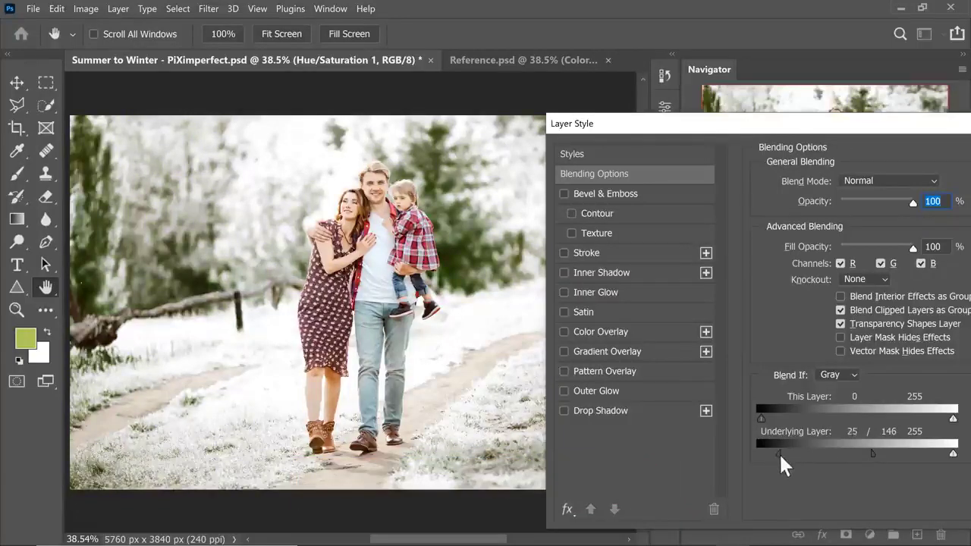
left_click_drag(802, 125, 476, 123)
left_click(771, 157)
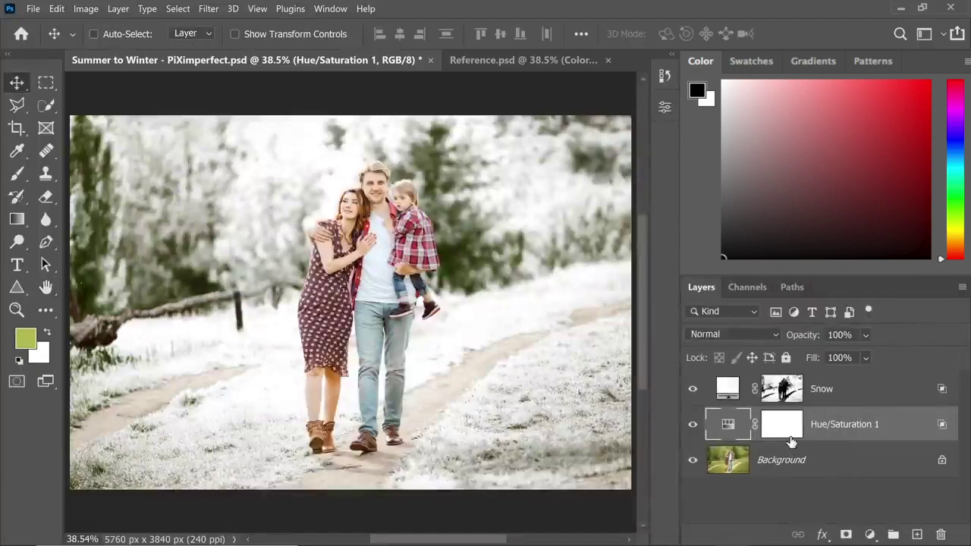
Select the Snow layer and toggle its visibility to compare before and after.
scroll(371, 215, "up", 10)
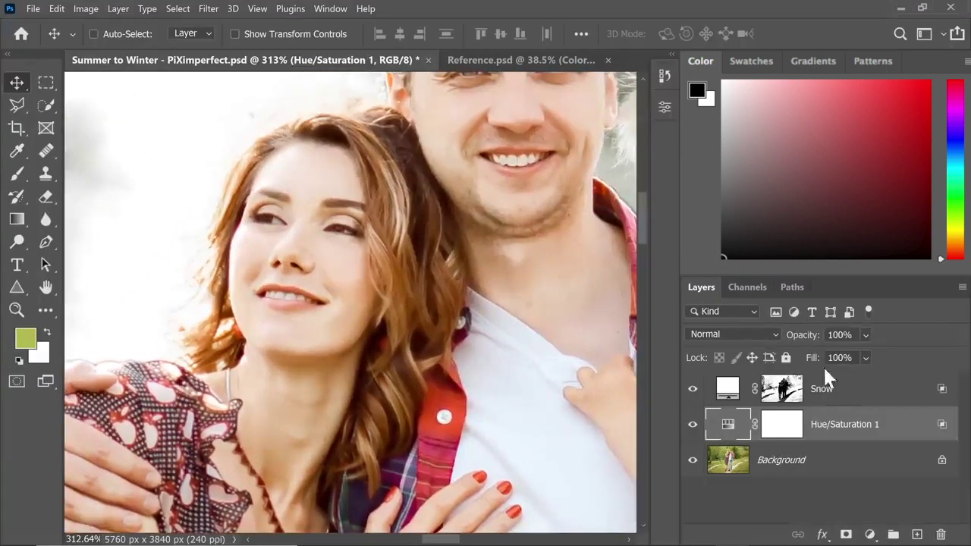
left_click(706, 390)
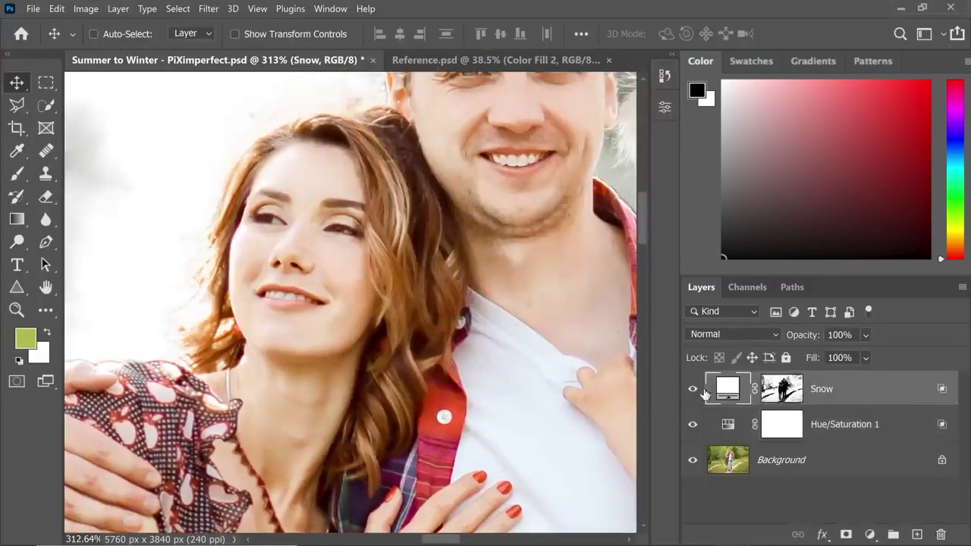
left_click(692, 390)
left_click(692, 390)
Target the Snow layer mask and set up a soft Brush with adjusted size.
left_click(781, 388)
left_click(18, 173)
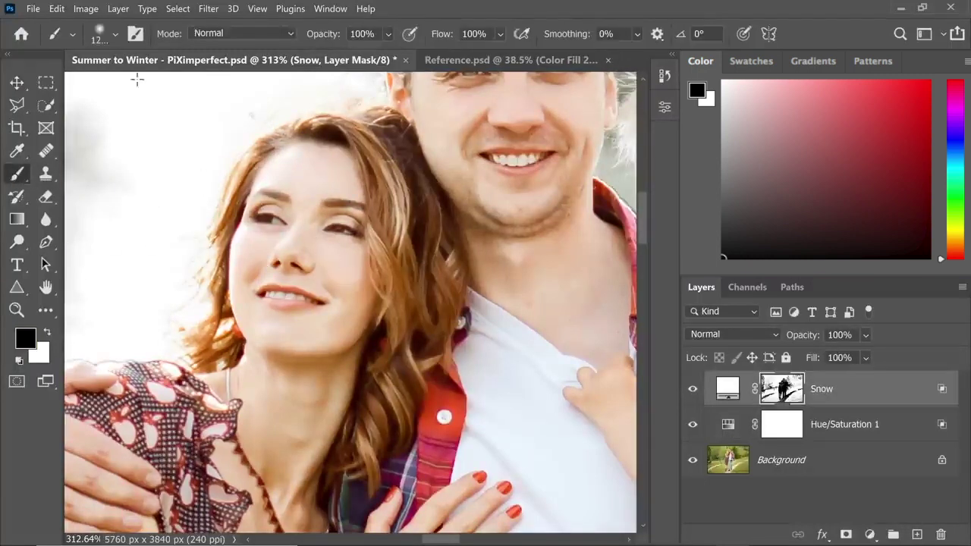
right_click(137, 78)
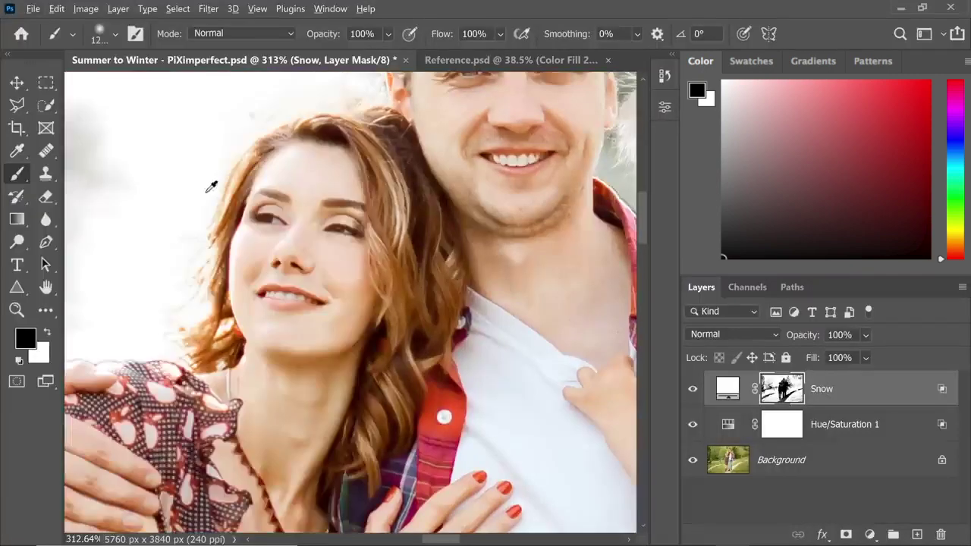
scroll(304, 389, "down", 5, "alt")
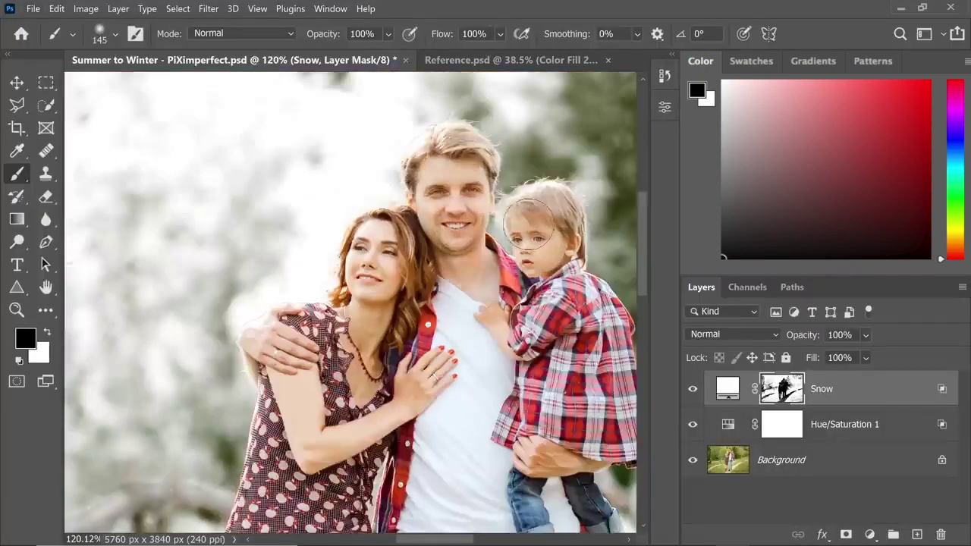
scroll(424, 327, "up", 1, "alt")
scroll(427, 330, "down", 3, "alt")
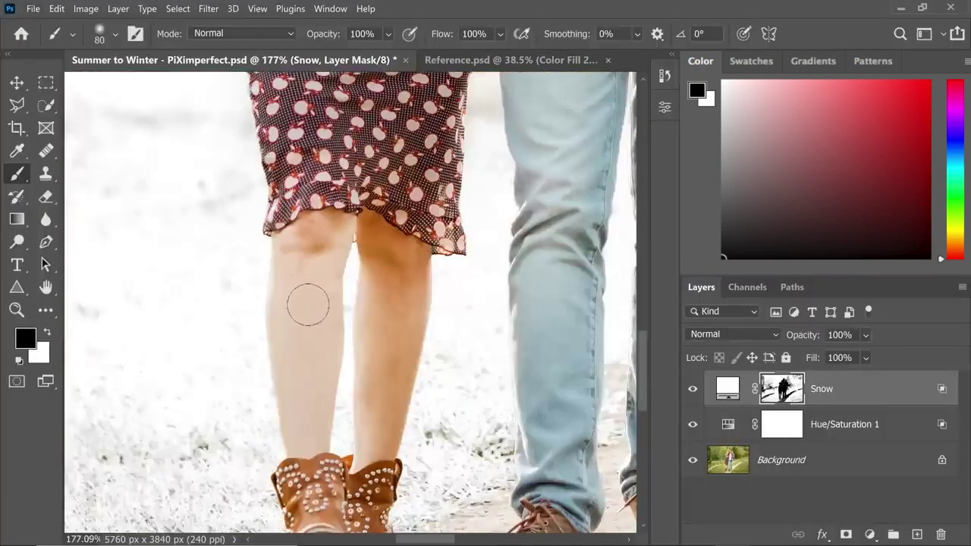
Select both of the woman's legs with the Quick Selection tool.
left_click(45, 107)
right_click(45, 107)
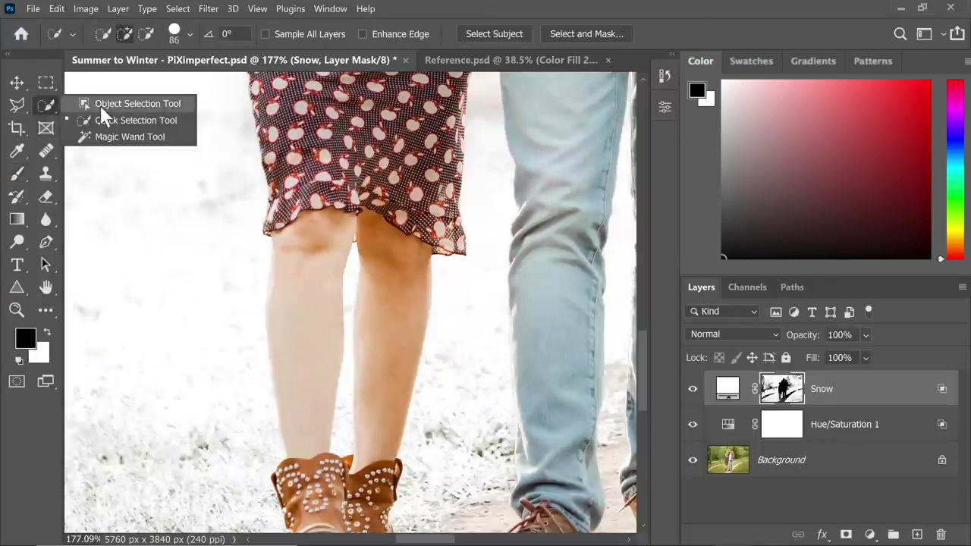
left_click(102, 119)
mouse_move(325, 253)
left_mouse_down()
mouse_move(303, 288)
mouse_move(303, 440)
left_mouse_up()
mouse_move(383, 262)
left_mouse_down()
mouse_move(406, 278)
mouse_move(395, 282)
mouse_move(386, 355)
mouse_move(405, 359)
mouse_move(381, 392)
left_mouse_up()
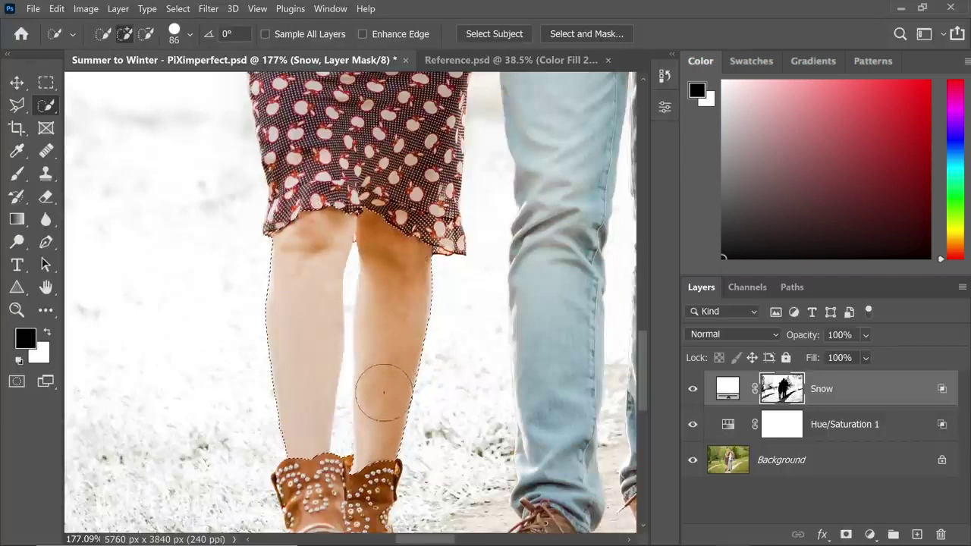
Paint the snow off both legs on the mask, deselect, and fit the image to the window.
left_click(19, 174)
mouse_move(284, 237)
left_mouse_down()
mouse_move(306, 386)
mouse_move(383, 327)
left_mouse_up()
left_click_drag(416, 280, 372, 455)
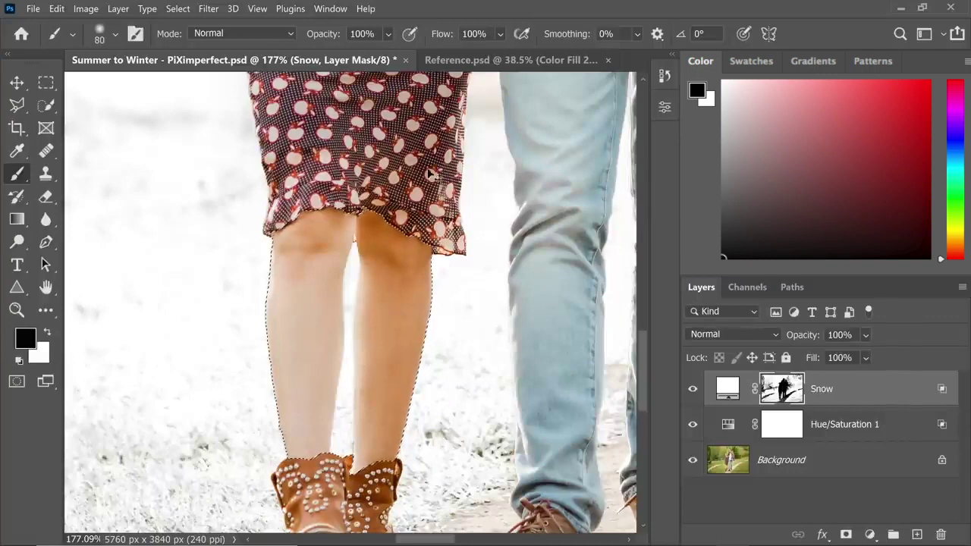
key("ctrl+d")
key("ctrl+0")
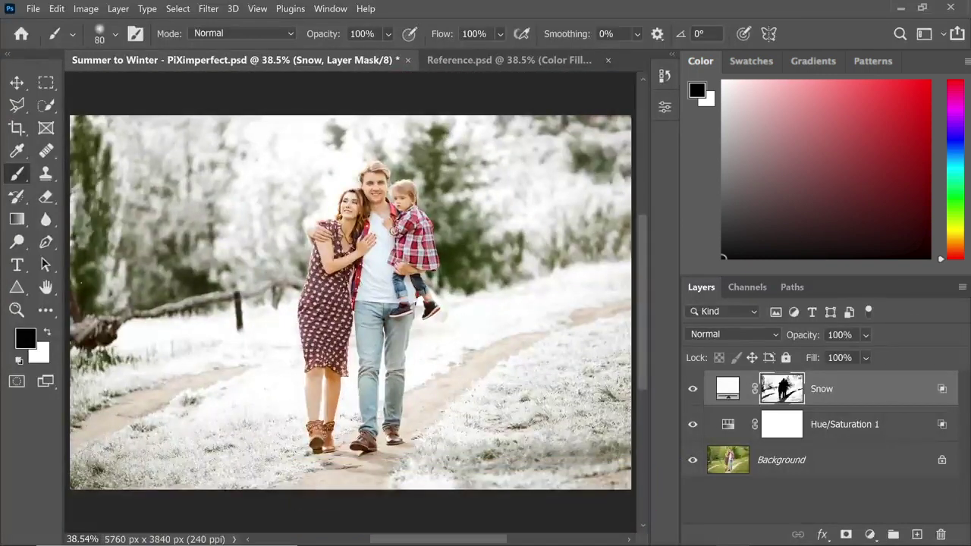
Paint white with a smaller brush on the Snow layer mask beside the man's hair.
scroll(362, 173, "up", 10)
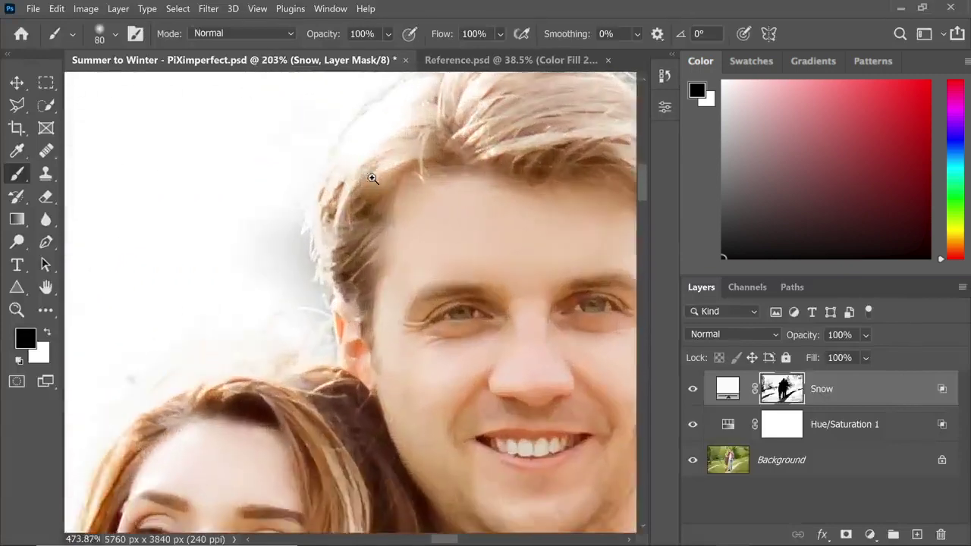
left_click_drag(372, 180, 369, 222)
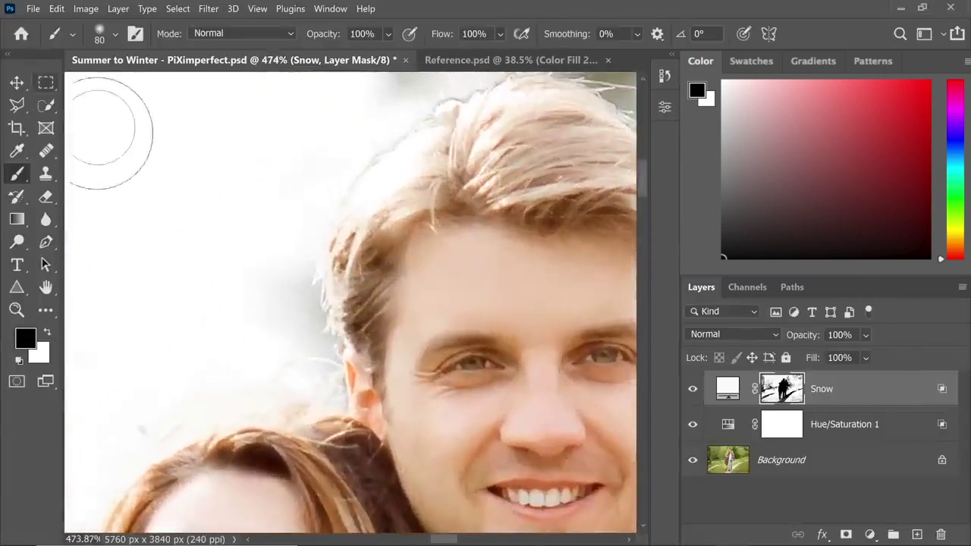
key("x")
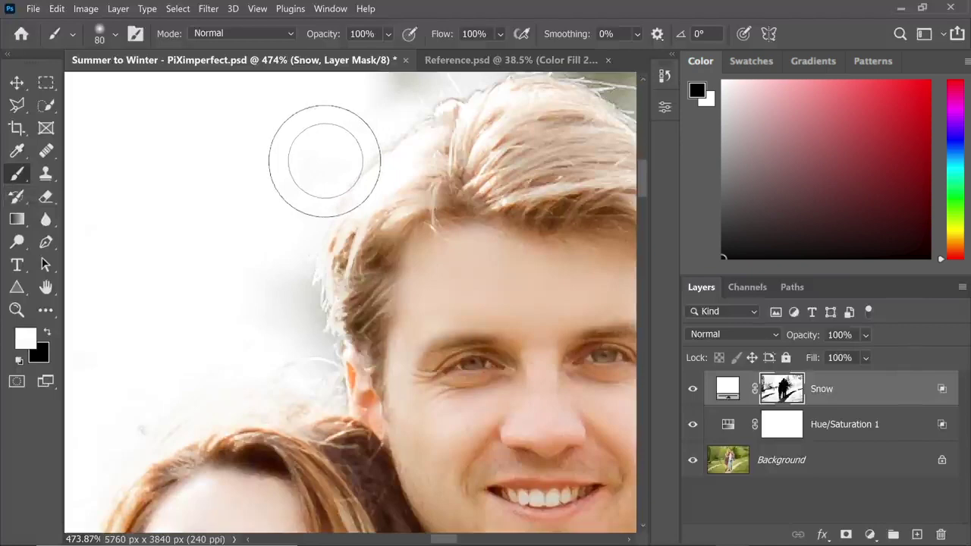
key("bracketleft")
key("bracketleft")
key("bracketleft")
key("bracketleft")
key("bracketleft")
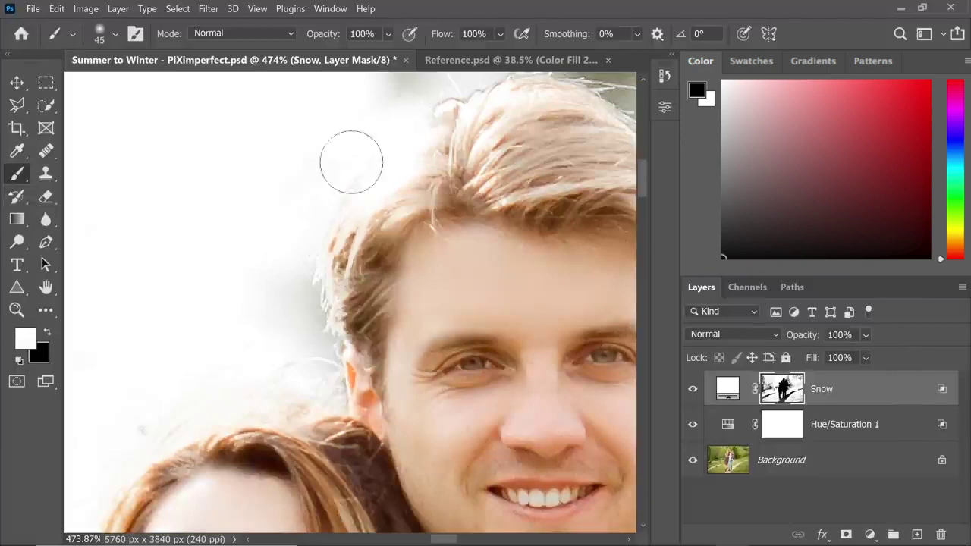
left_click_drag(296, 249, 330, 251)
left_click_drag(275, 295, 316, 263)
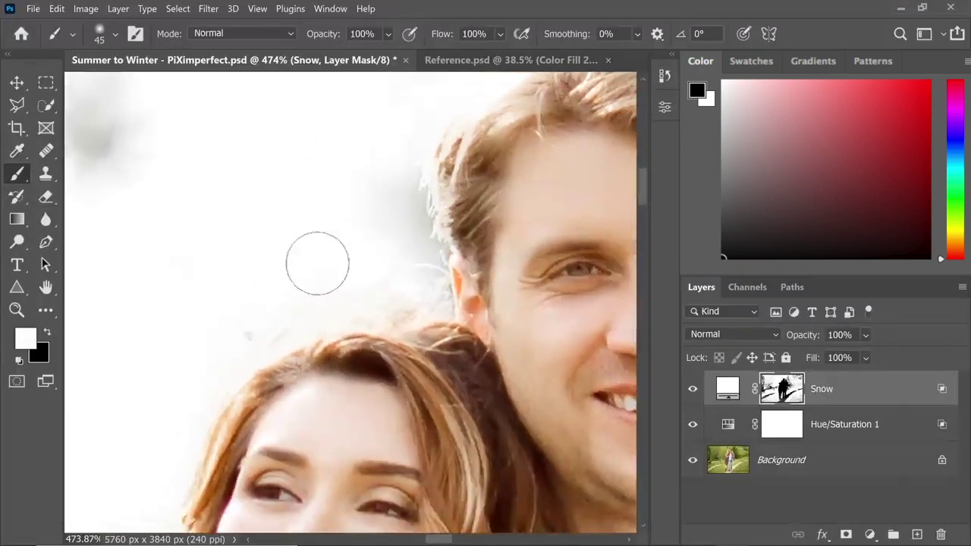
left_click_drag(425, 265, 278, 260)
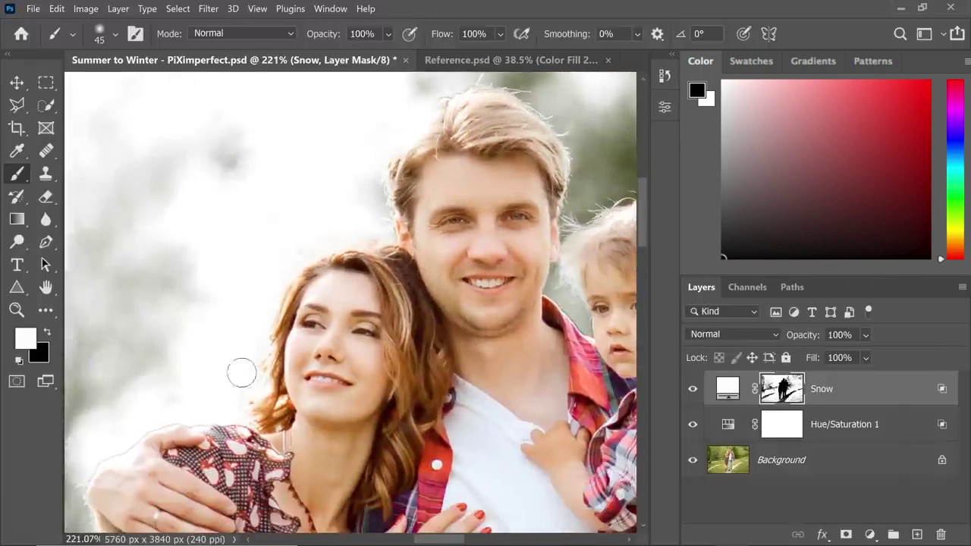
mouse_move(595, 156)
left_mouse_down()
mouse_move(470, 303)
mouse_move(489, 281)
left_mouse_up()
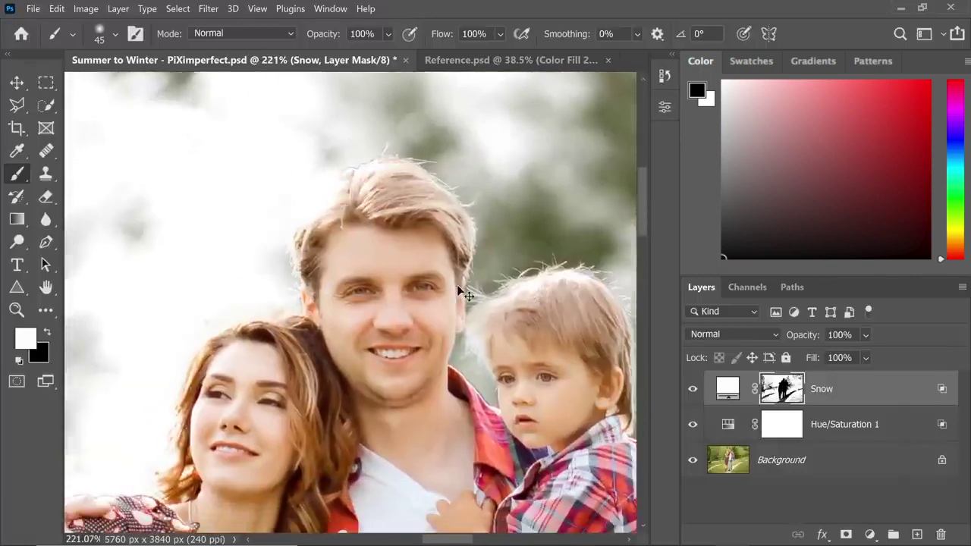
key("ctrl+0")
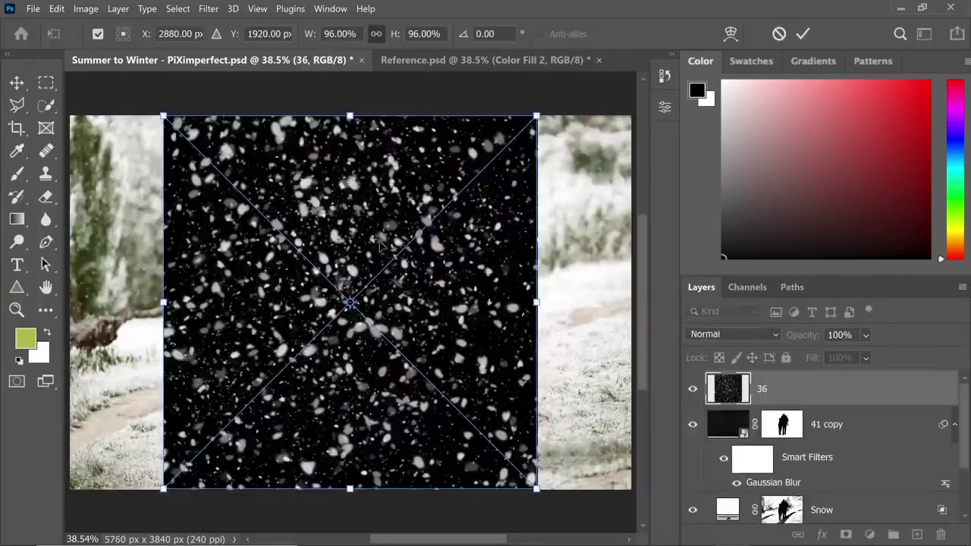
Move snowflake layer 36 to the photo's left edge and scale it to about 90%.
left_click_drag(379, 248, 288, 248)
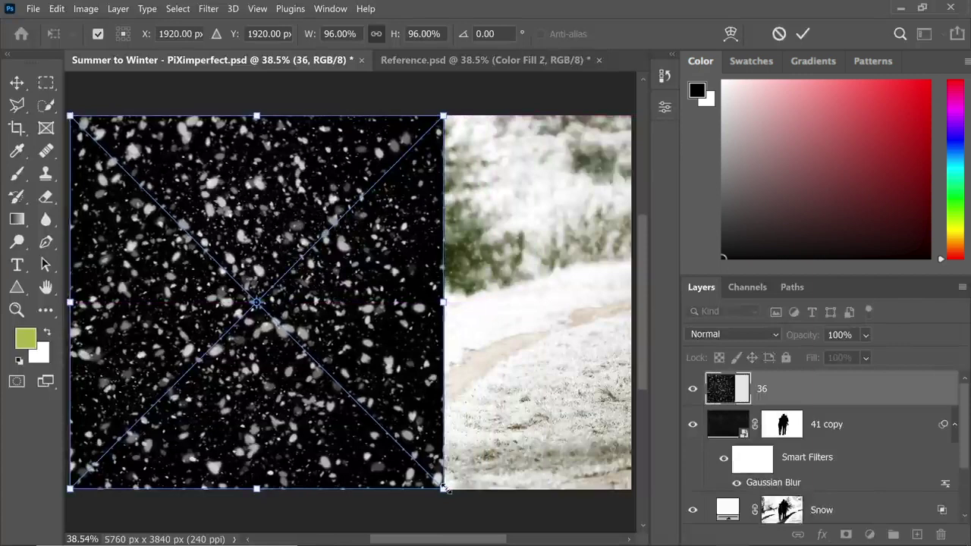
left_click_drag(446, 490, 420, 465)
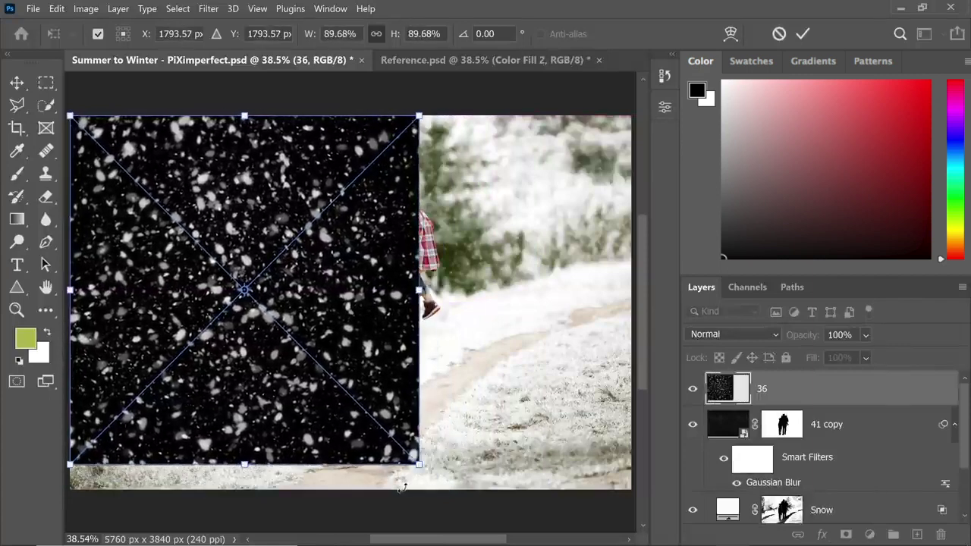
key("Return")
key("w")
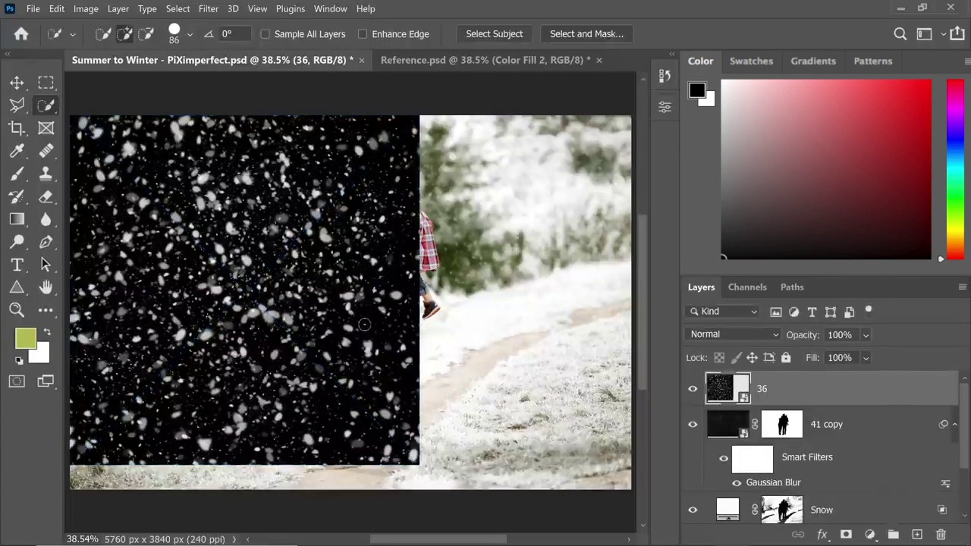
Duplicate it as 36 copy and move the copy to the right half without a gap.
key("ctrl+j")
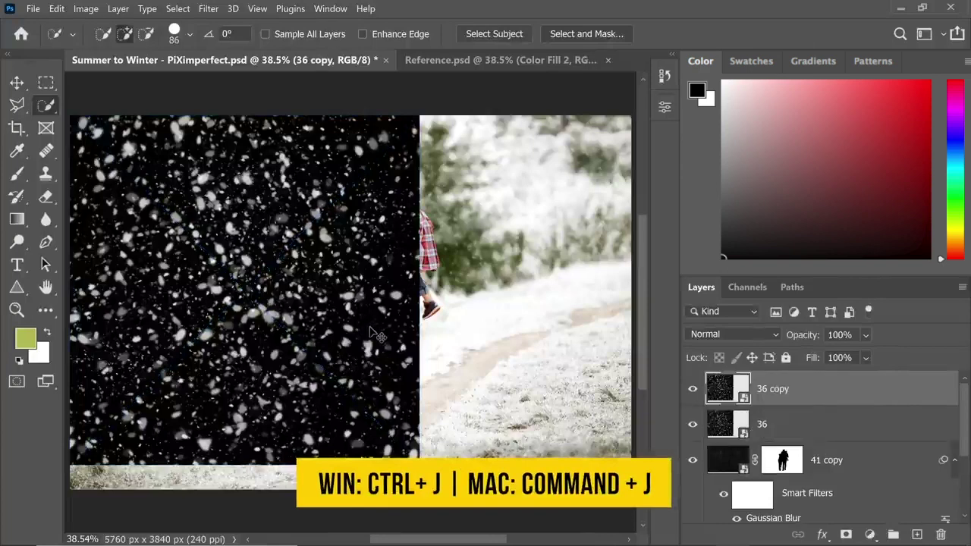
left_click(17, 81)
left_click_drag(222, 236, 569, 240)
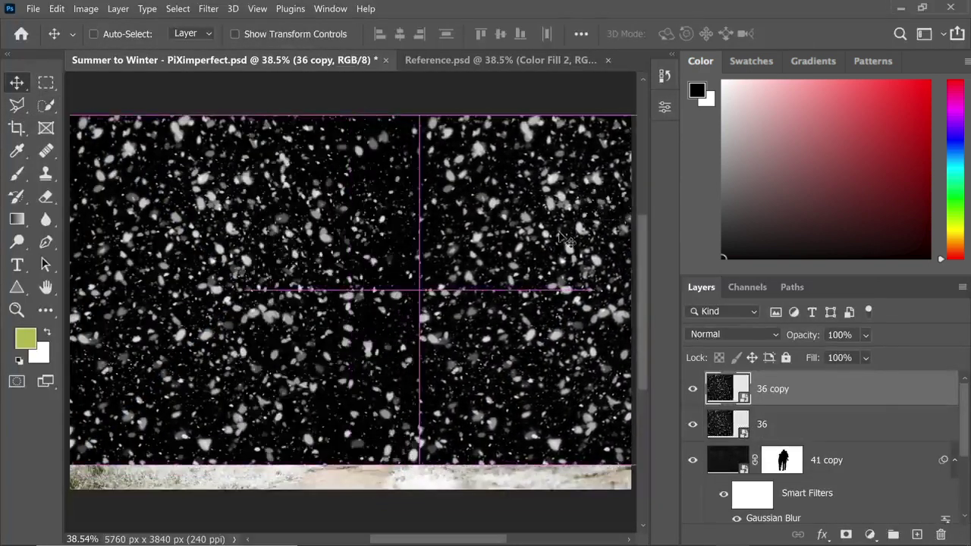
left_click_drag(489, 229, 478, 229)
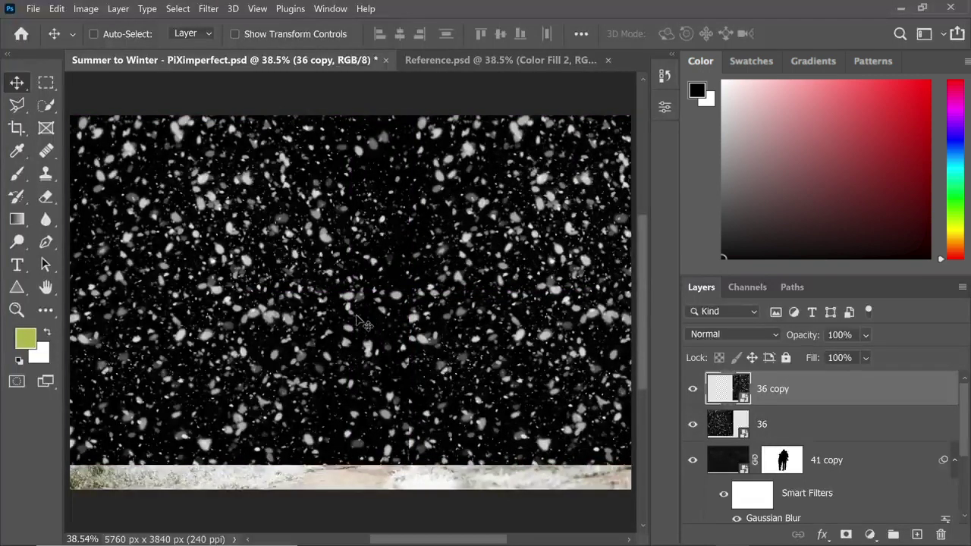
key("ctrl")
Convert both snow layers into one Smart Object and set its blend mode to Screen.
left_click(855, 429, "ctrl")
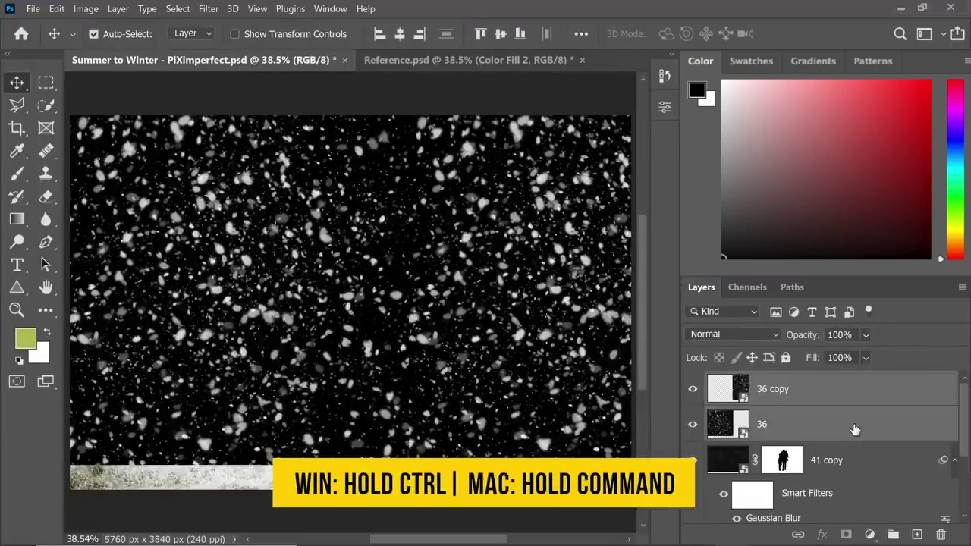
right_click(855, 426)
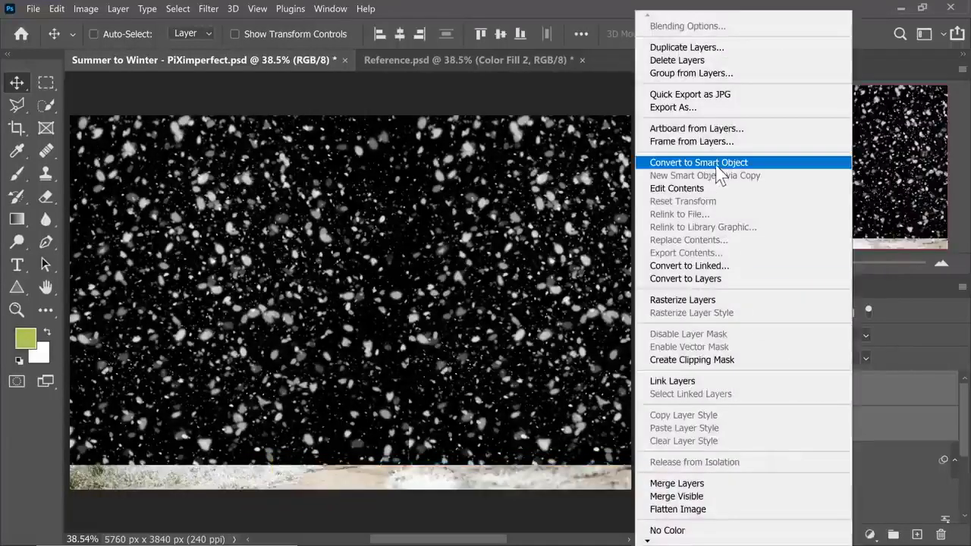
left_click(728, 159)
left_click(714, 329)
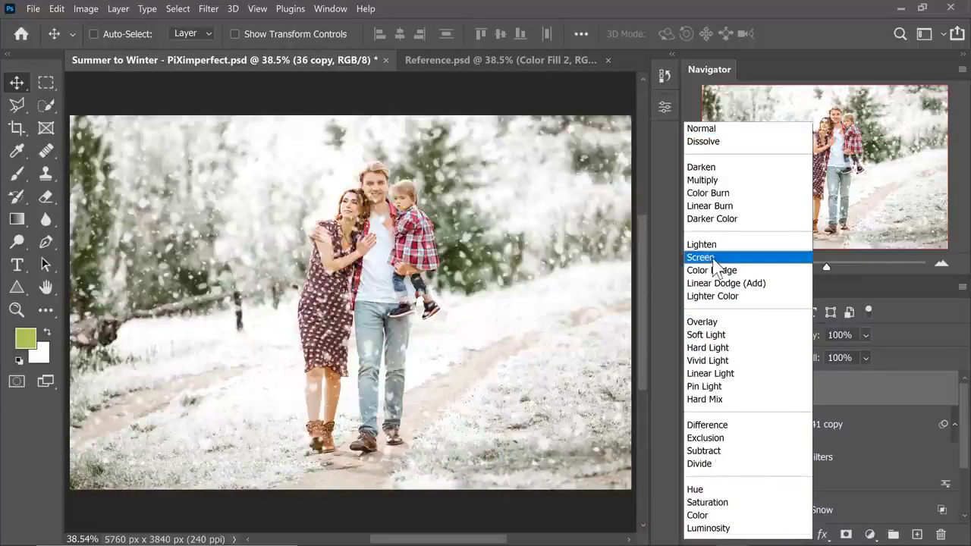
left_click(717, 257)
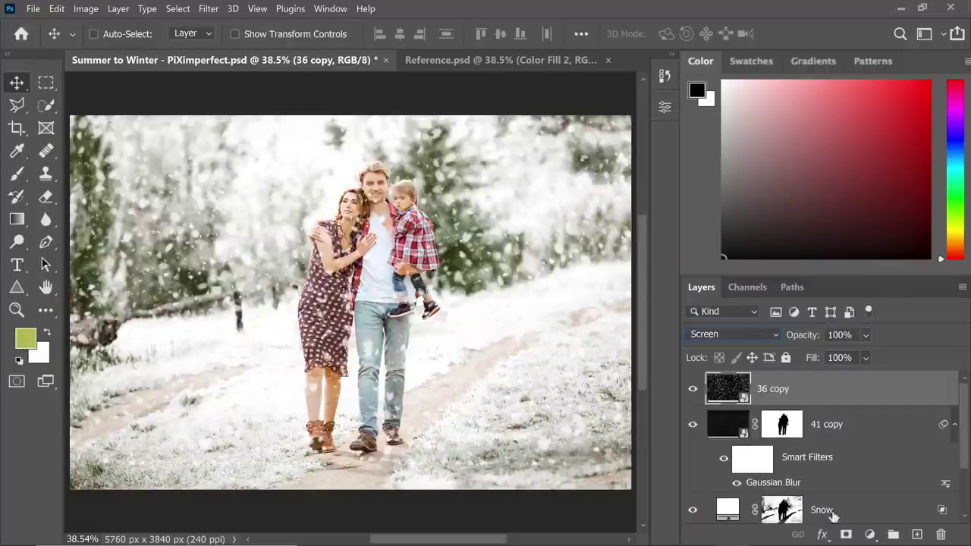
Add a layer mask with a gradient fading the snowflakes out toward the bottom.
left_click(847, 534)
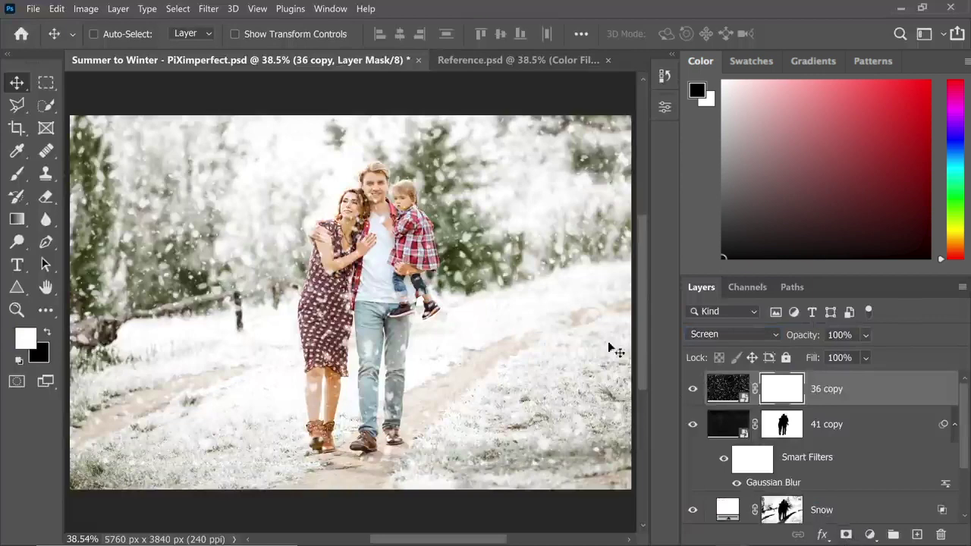
left_click(17, 219)
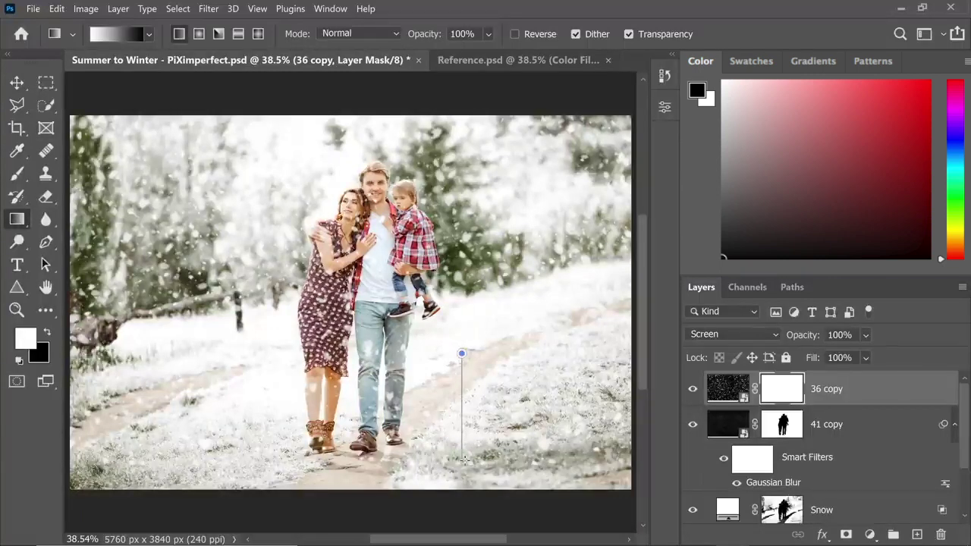
left_click_drag(464, 470, 465, 473)
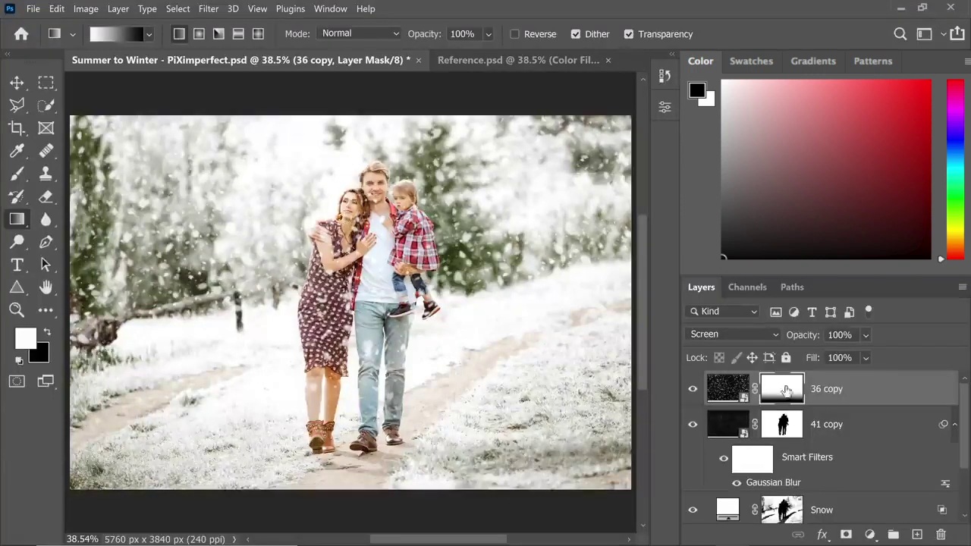
Paint black on the 36 copy mask over the man's and woman's faces, enlarging the brush to 300.
left_click(17, 173)
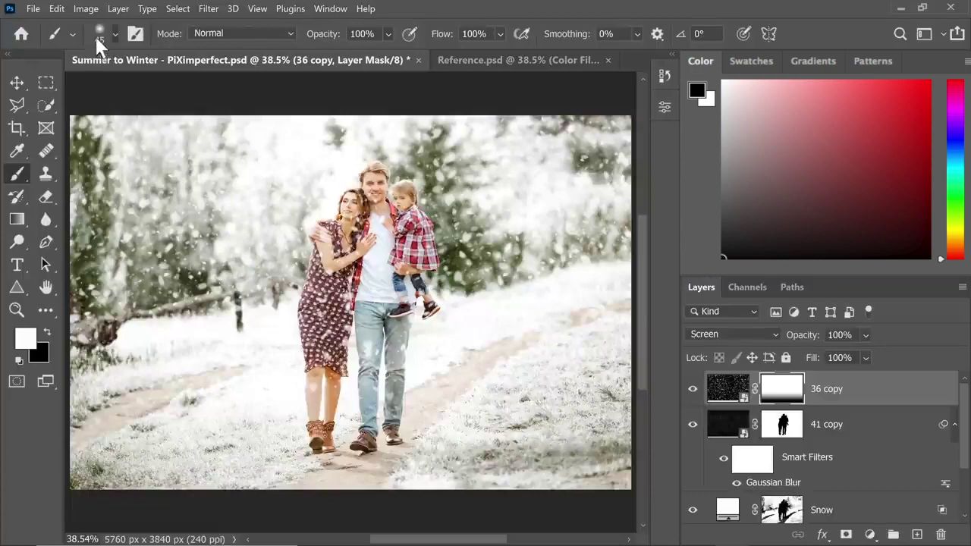
left_click(94, 34)
key("Escape")
scroll(377, 183, "up", 5)
mouse_move(387, 262)
left_mouse_down()
mouse_move(350, 227)
mouse_move(252, 319)
mouse_move(297, 348)
mouse_move(251, 357)
left_mouse_up()
scroll(250, 333, "down", 2)
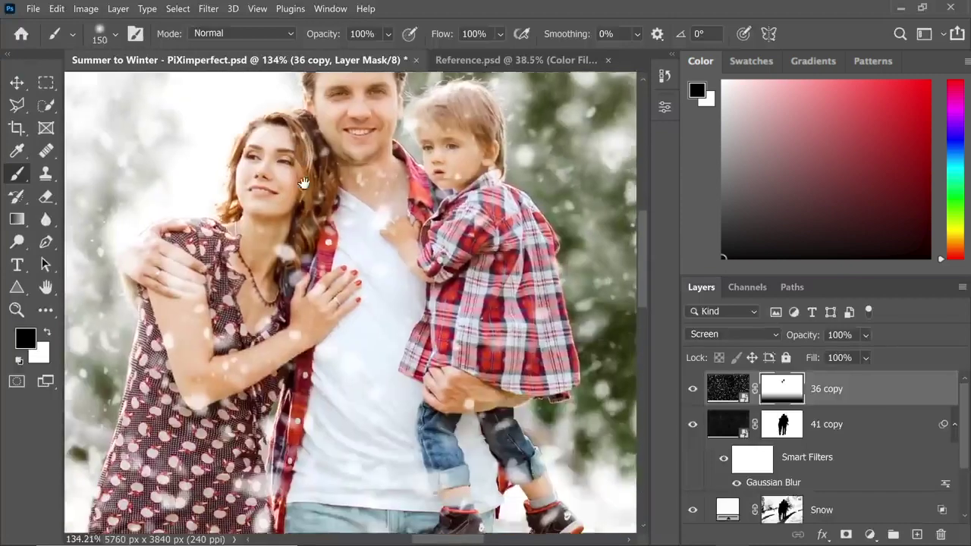
scroll(201, 356, "down", 1)
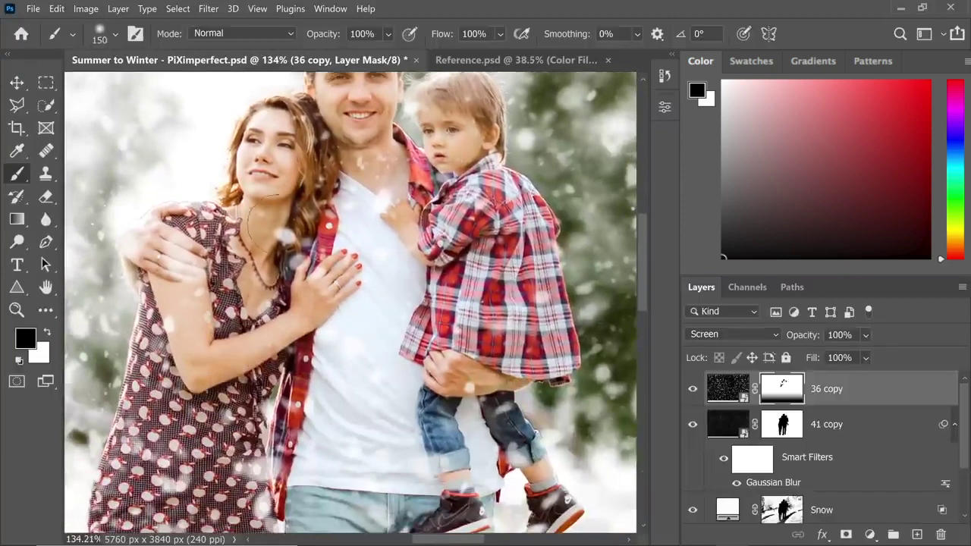
scroll(341, 298, "down", 3)
scroll(277, 357, "down", 3)
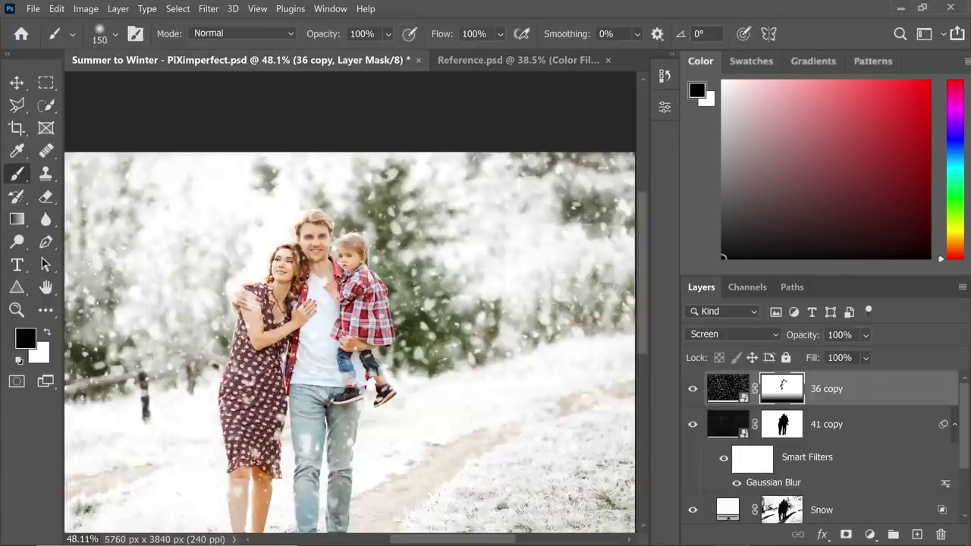
scroll(333, 383, "down", 2)
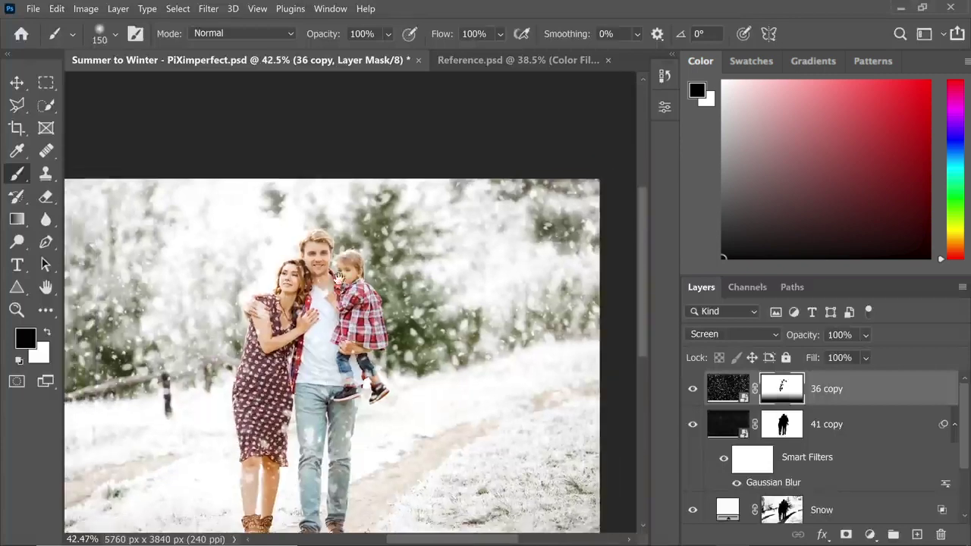
key("bracketright")
key("bracketright")
key("bracketright")
key("bracketright")
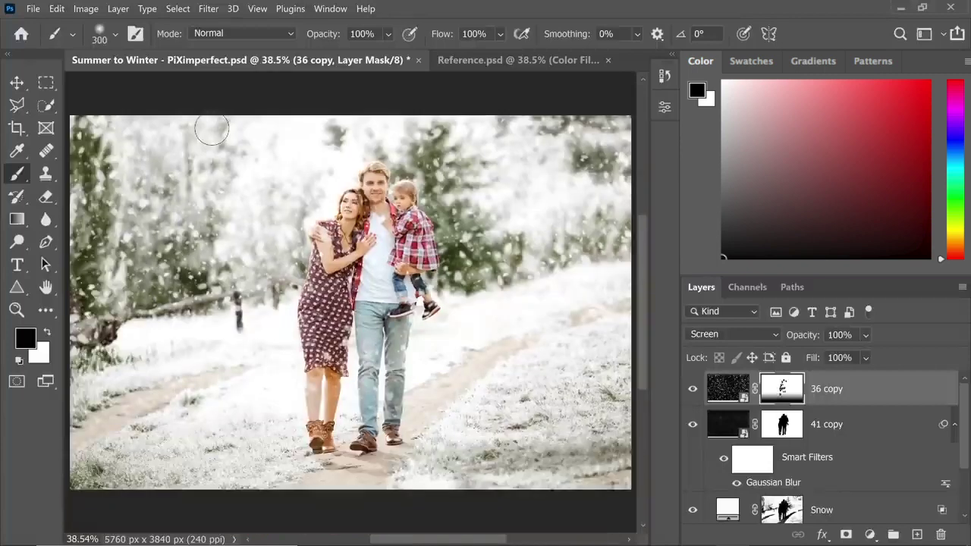